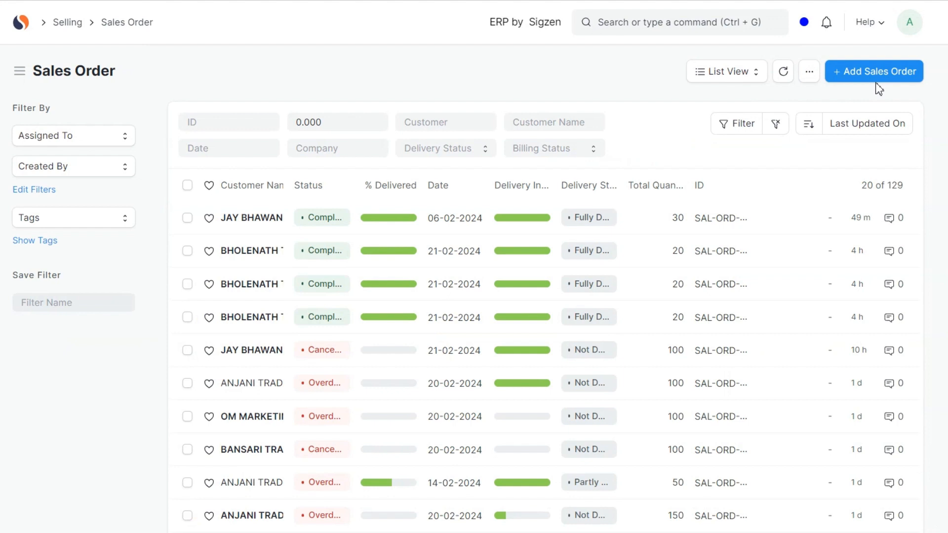
- Create a new sales order and set its customer to ANJANI TRADERS
{"action": "left_click", "coordinate": [899, 78]}
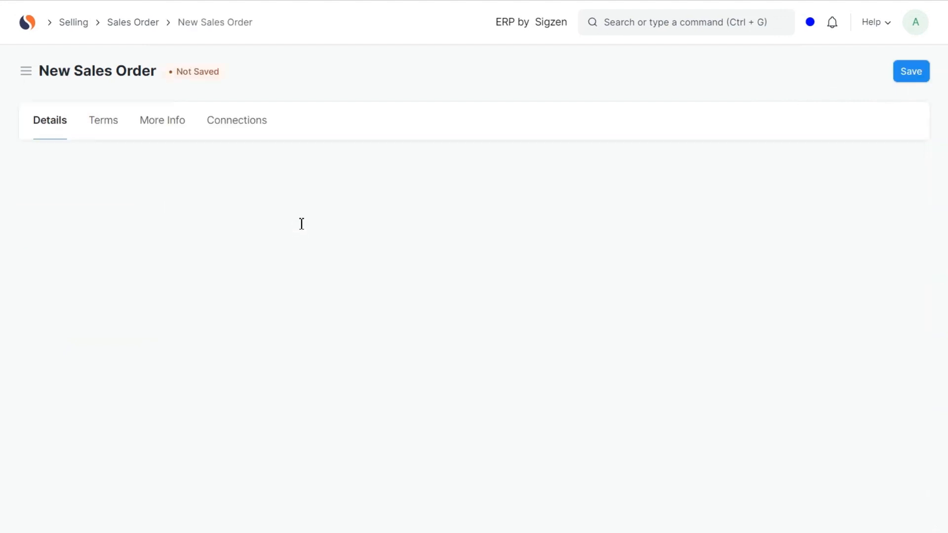
{"action": "left_click", "coordinate": [158, 226]}
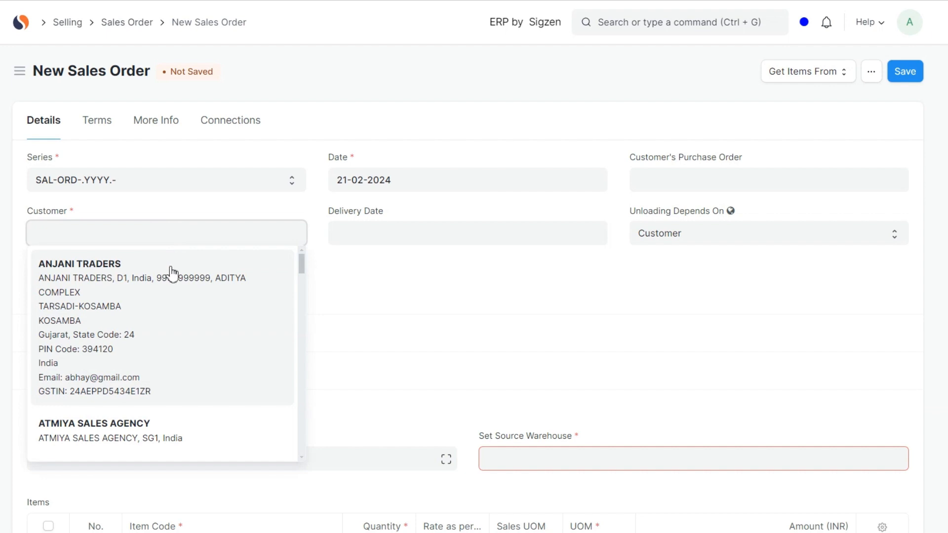
{"action": "left_click", "coordinate": [175, 271]}
- Enter the customer's purchase order number, and set both the purchase order date and the delivery date to 21-02-2024
{"action": "left_click", "coordinate": [680, 175]}
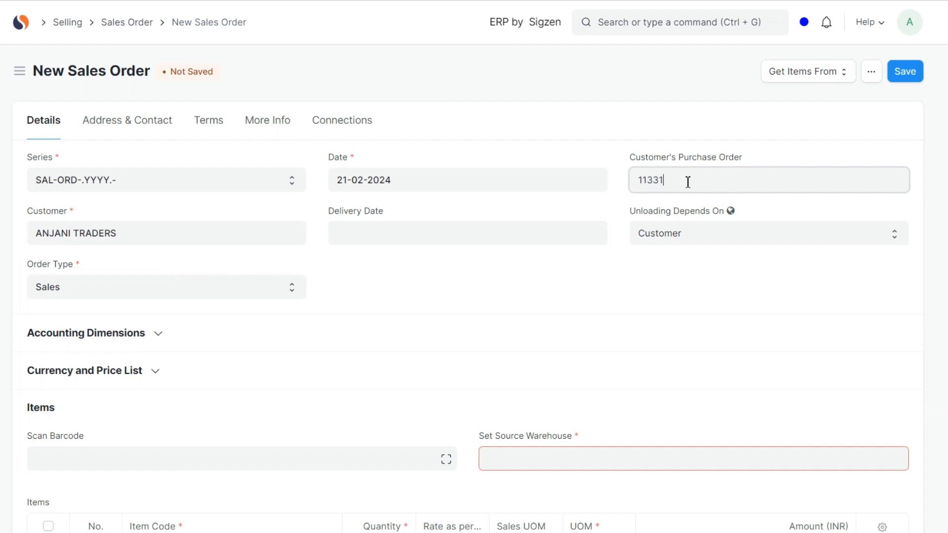
{"action": "left_click", "coordinate": [680, 232]}
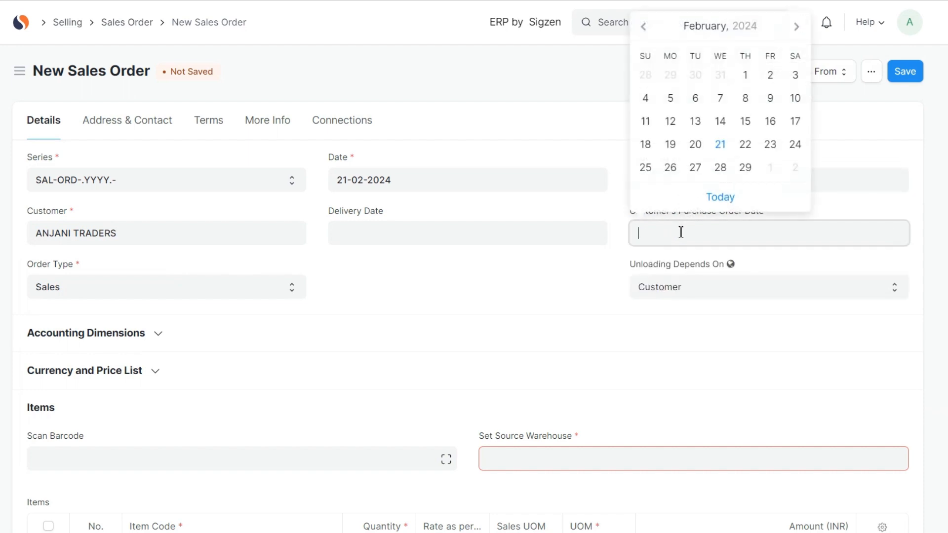
{"action": "left_click", "coordinate": [733, 207]}
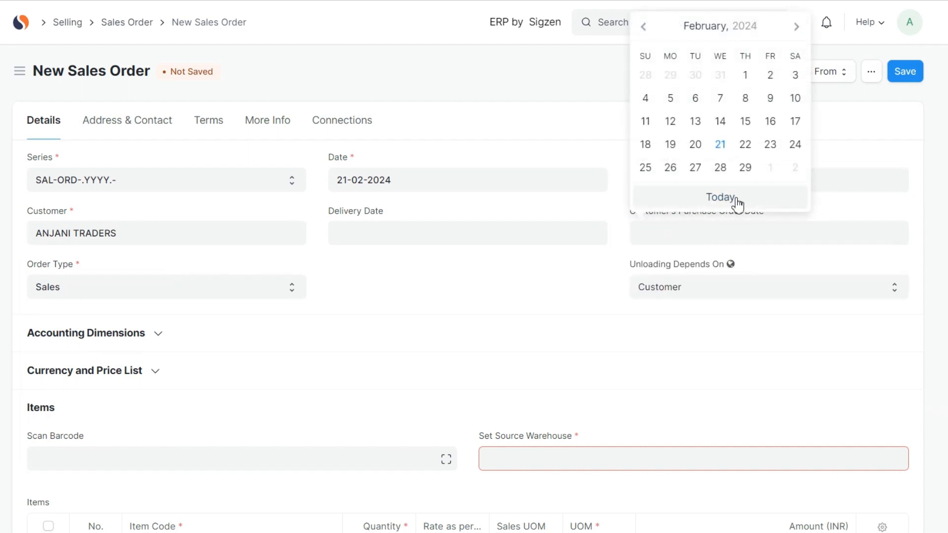
{"action": "left_click", "coordinate": [527, 237]}
{"action": "left_click", "coordinate": [459, 206]}
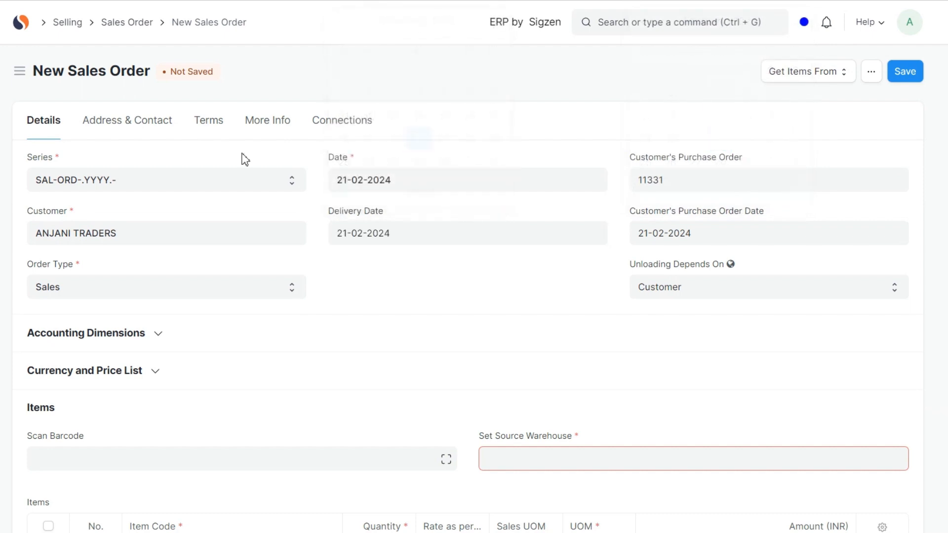
- Start creating a new address for the sales order's Shipping Address Name
{"action": "left_click", "coordinate": [156, 127]}
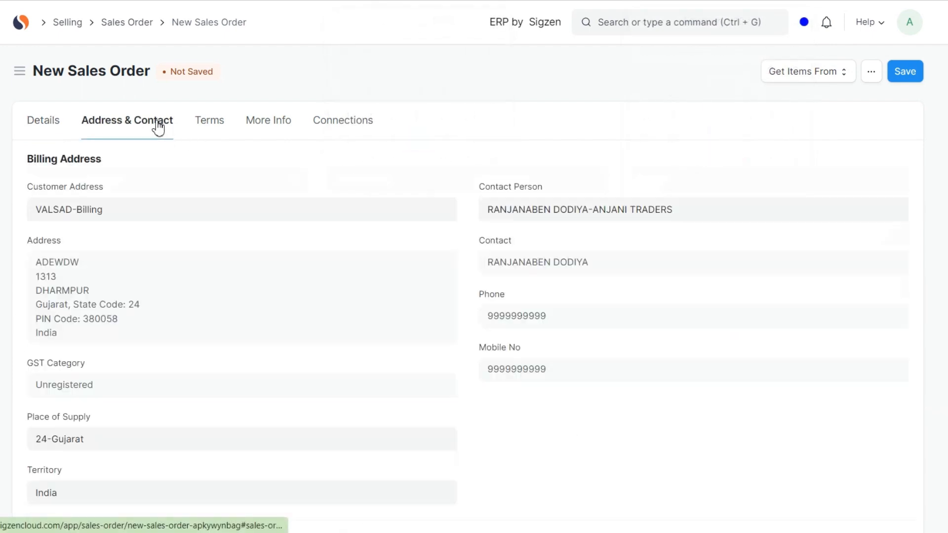
{"action": "scroll", "coordinate": [203, 230], "scroll_direction": "down", "scroll_amount": 4}
{"action": "scroll", "coordinate": [205, 232], "scroll_direction": "down", "scroll_amount": 4}
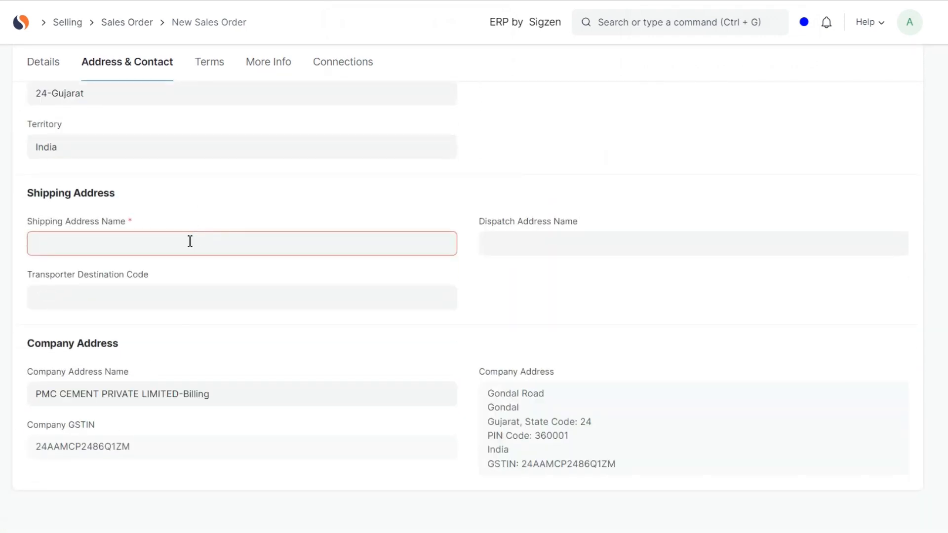
{"action": "left_click", "coordinate": [190, 241]}
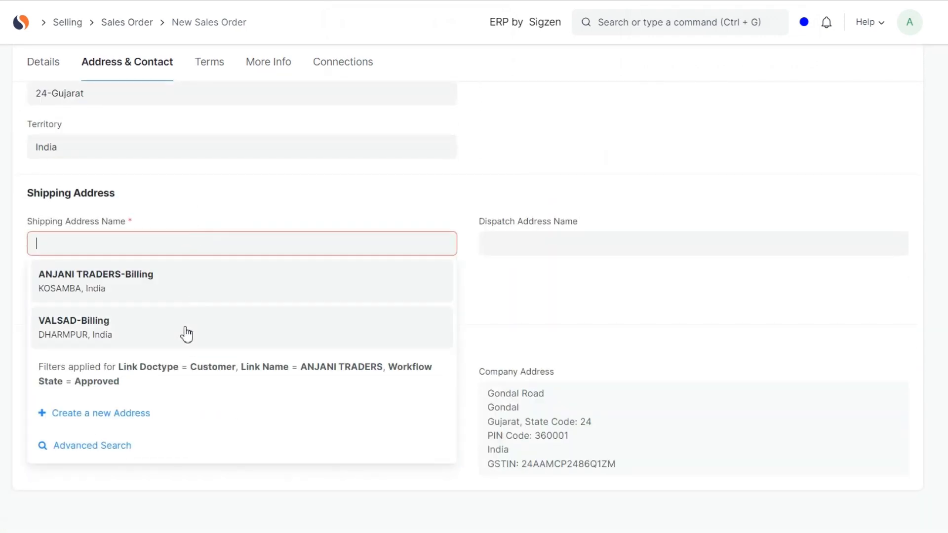
{"action": "left_click", "coordinate": [142, 414]}
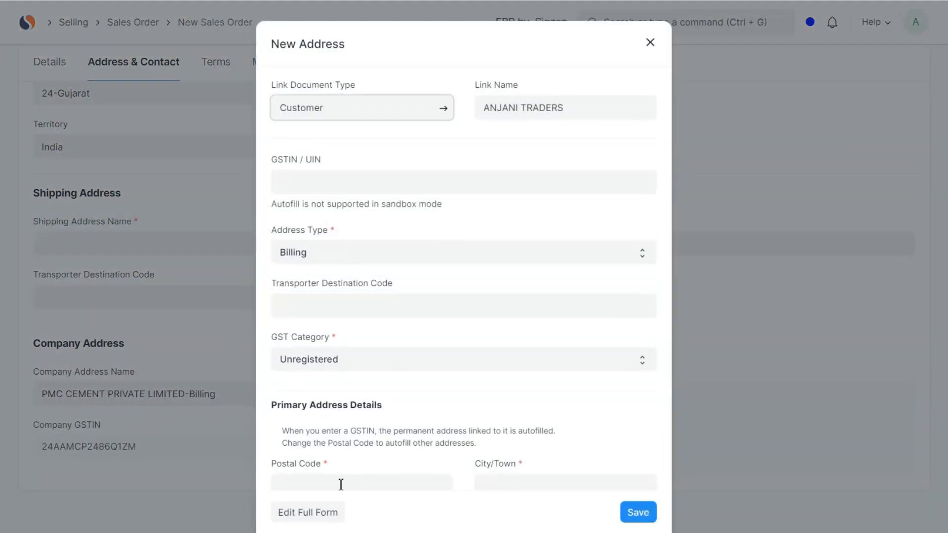
- Open the new address in its full form and paste the copied ANJANI TRADERS billing address details into it
{"action": "left_click", "coordinate": [333, 509]}
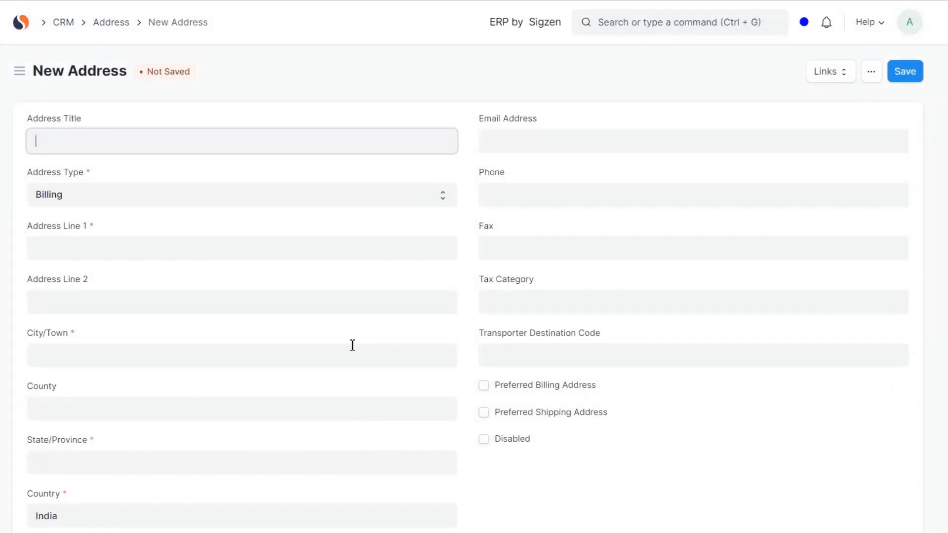
{"action": "type", "text": "ANJANI TRADERS"}
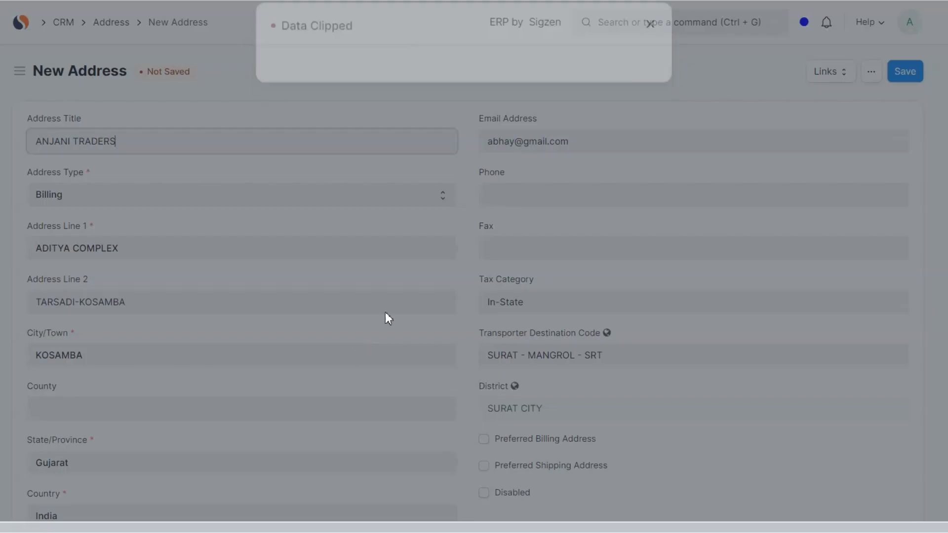
{"action": "scroll", "coordinate": [395, 303], "scroll_direction": "down", "scroll_amount": 1}
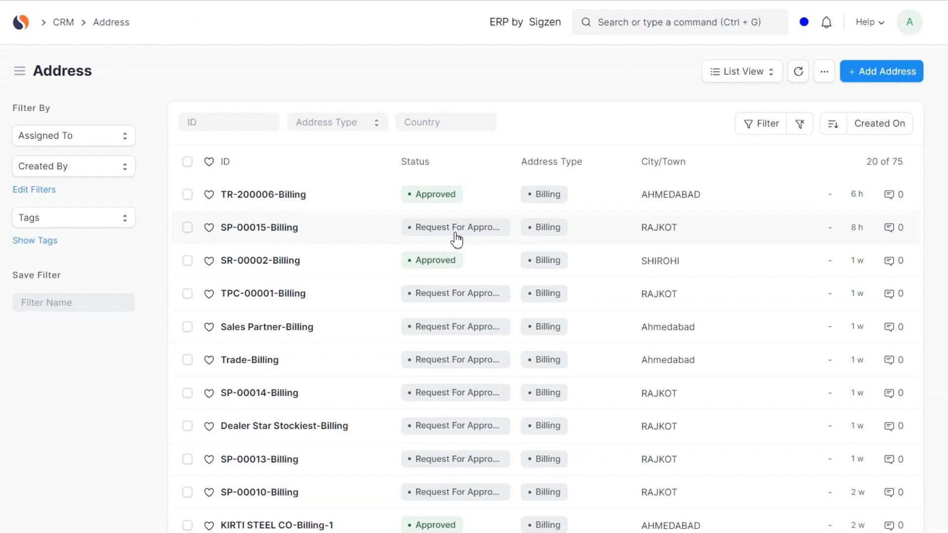
- Open the SP-00015-Billing address awaiting approval and approve it
{"action": "left_click", "coordinate": [280, 227]}
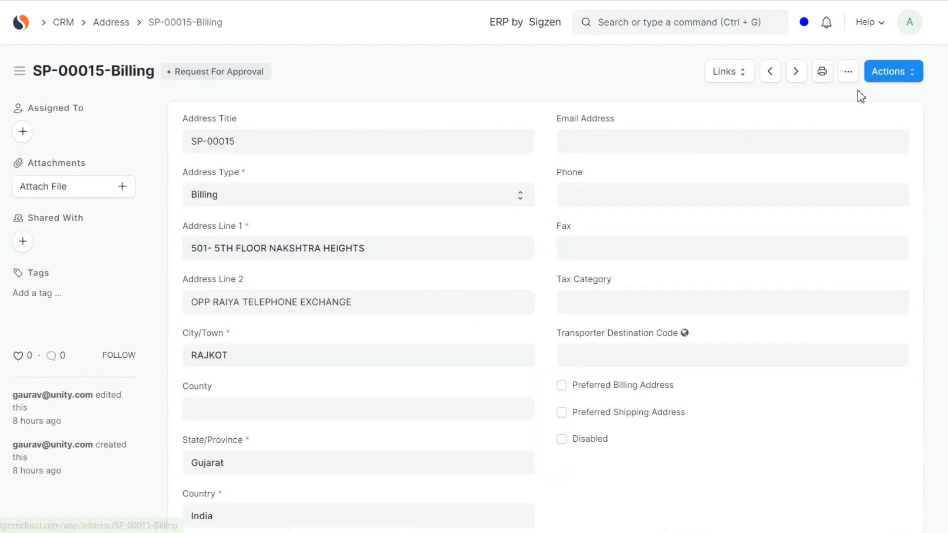
{"action": "left_click", "coordinate": [899, 72]}
{"action": "left_click", "coordinate": [886, 102]}
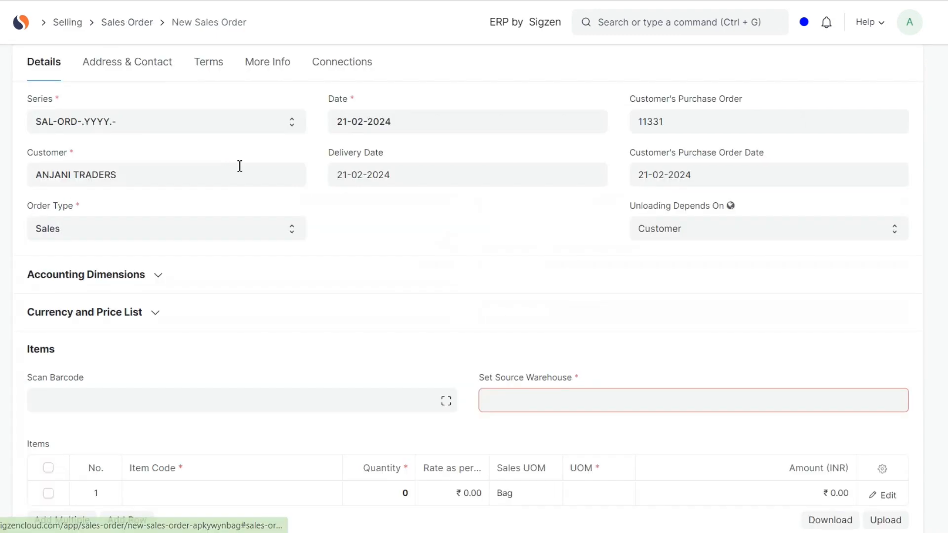
- Set the new sales order's source warehouse to Factory - PCPL
{"action": "scroll", "coordinate": [395, 168], "scroll_direction": "down", "scroll_amount": 4}
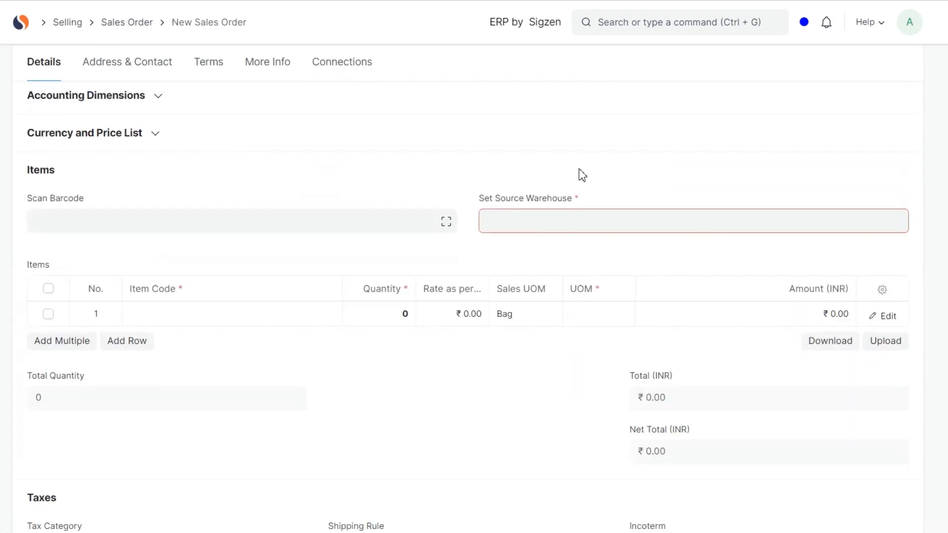
{"action": "left_click", "coordinate": [553, 218]}
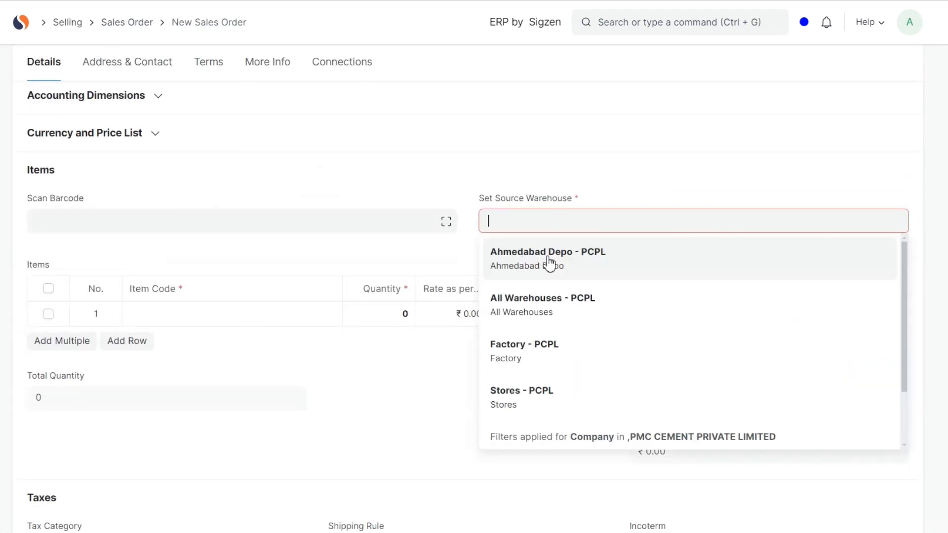
{"action": "left_click", "coordinate": [543, 342]}
- Fill the first item row of the order with item OPC-TRADE and a quantity of 100
{"action": "scroll", "coordinate": [398, 247], "scroll_direction": "up", "scroll_amount": 1}
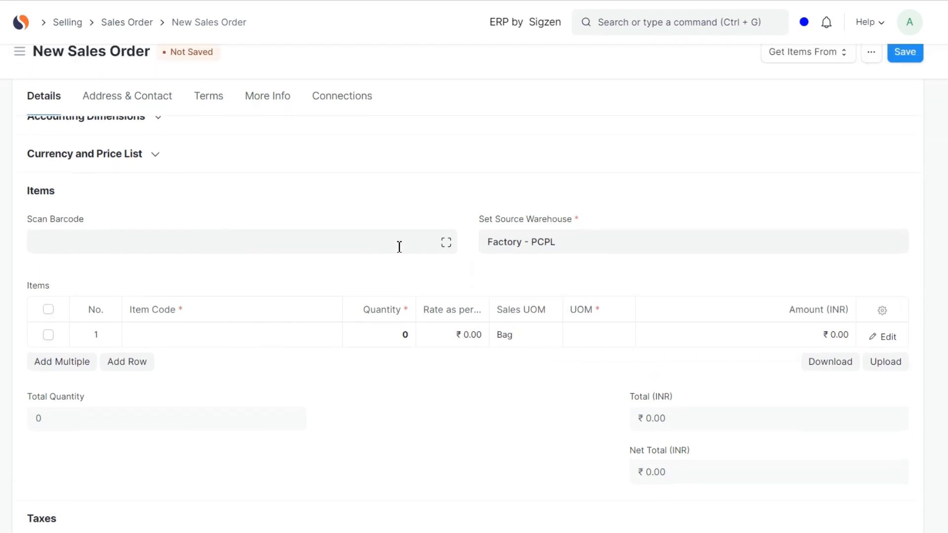
{"action": "left_click", "coordinate": [268, 335]}
{"action": "type", "text": "op"}
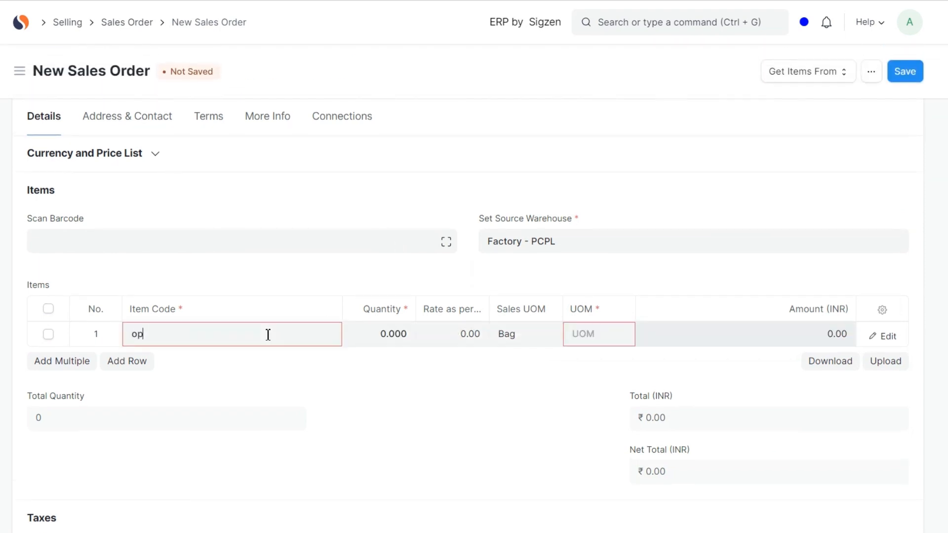
{"action": "left_click", "coordinate": [207, 469]}
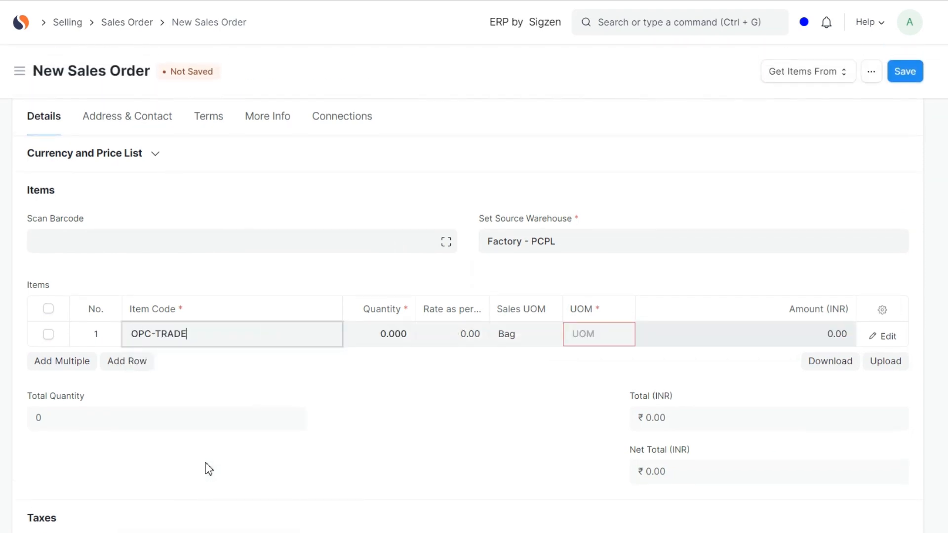
{"action": "left_click", "coordinate": [404, 339]}
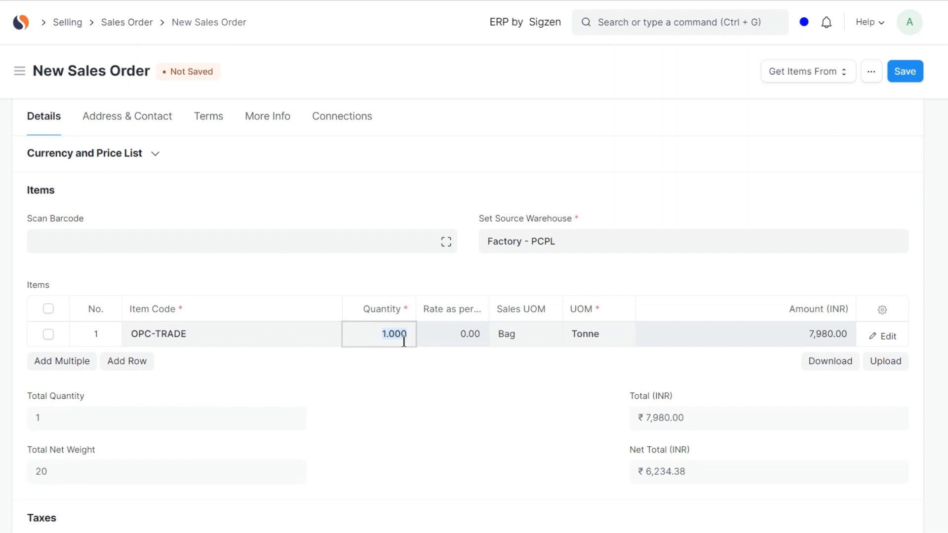
{"action": "type", "text": "100"}
{"action": "left_click", "coordinate": [459, 357]}
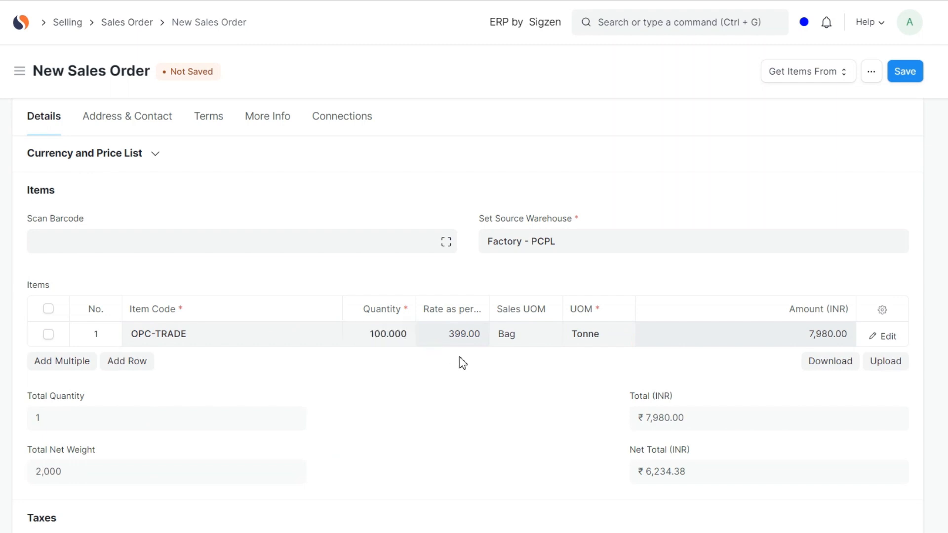
- Check the taxes and charges of the sales order, then save it
{"action": "scroll", "coordinate": [661, 366], "scroll_direction": "down", "scroll_amount": 6}
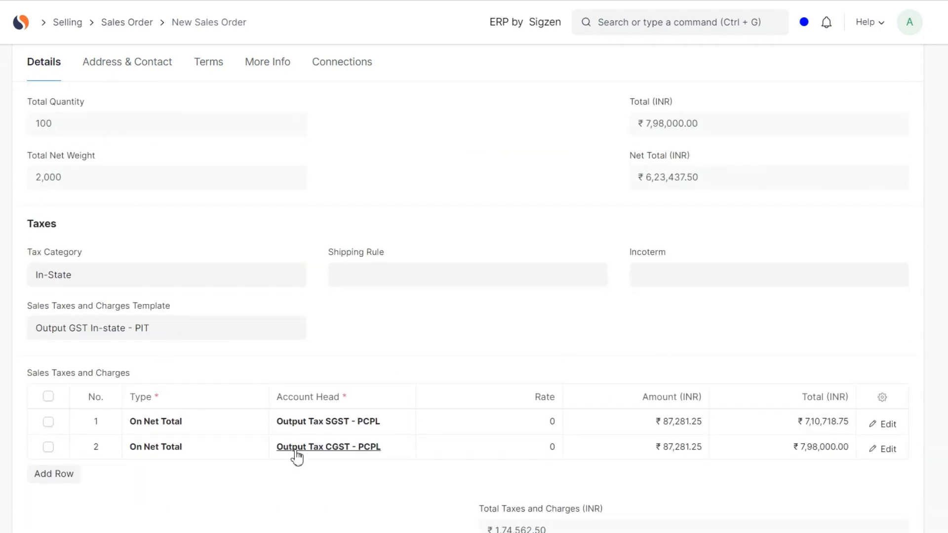
{"action": "scroll", "coordinate": [296, 455], "scroll_direction": "down", "scroll_amount": 2}
{"action": "scroll", "coordinate": [296, 455], "scroll_direction": "up", "scroll_amount": 12}
{"action": "scroll", "coordinate": [297, 453], "scroll_direction": "up", "scroll_amount": 1}
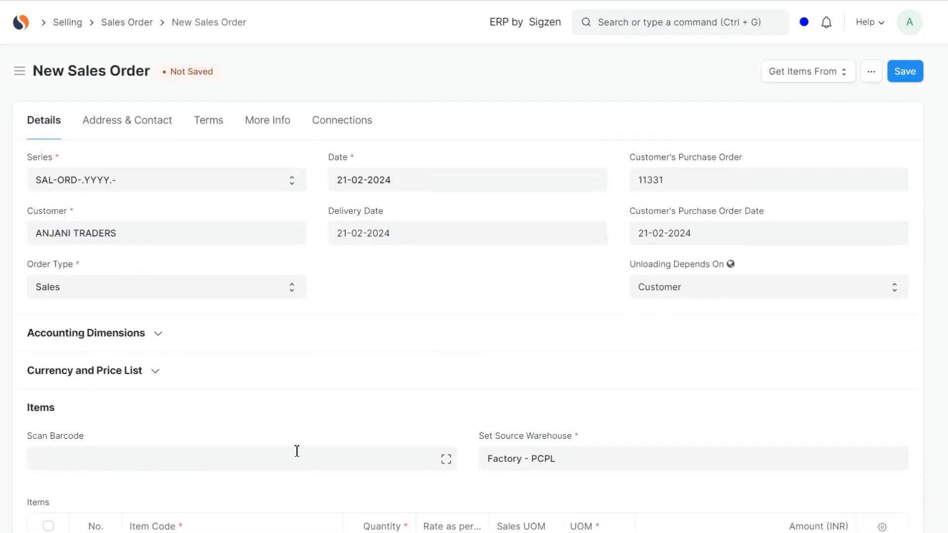
{"action": "left_click", "coordinate": [896, 82]}
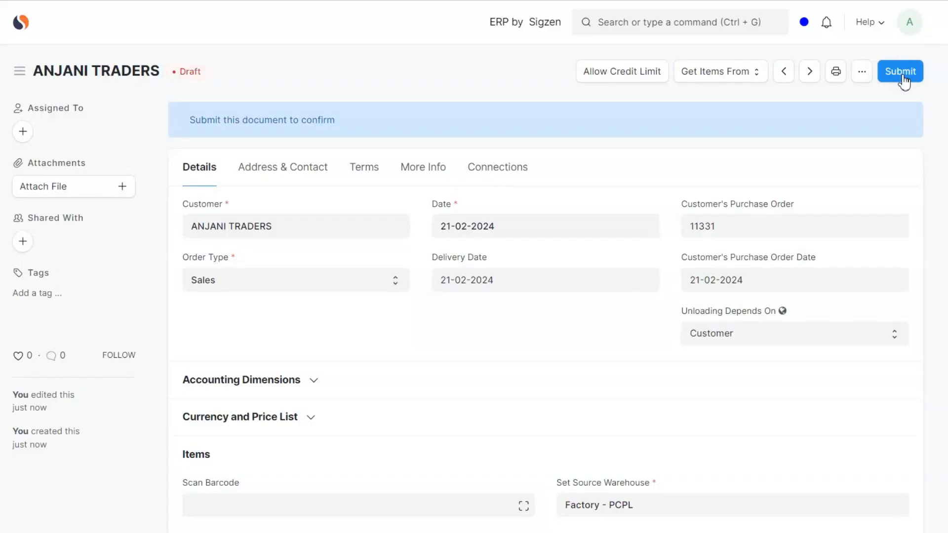
- Submit the saved ANJANI TRADERS sales order permanently
{"action": "scroll", "coordinate": [547, 316], "scroll_direction": "down", "scroll_amount": 5}
{"action": "scroll", "coordinate": [547, 316], "scroll_direction": "up", "scroll_amount": 5}
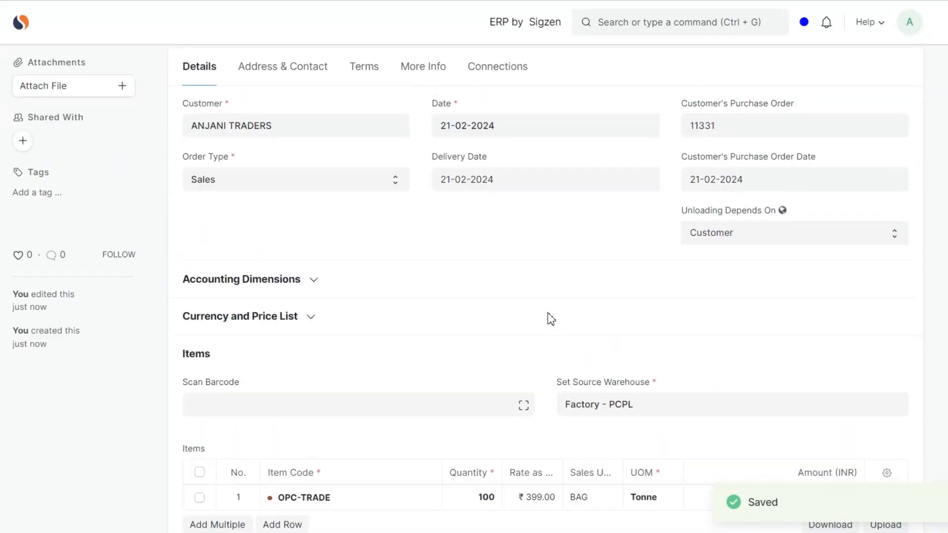
{"action": "left_click", "coordinate": [899, 71]}
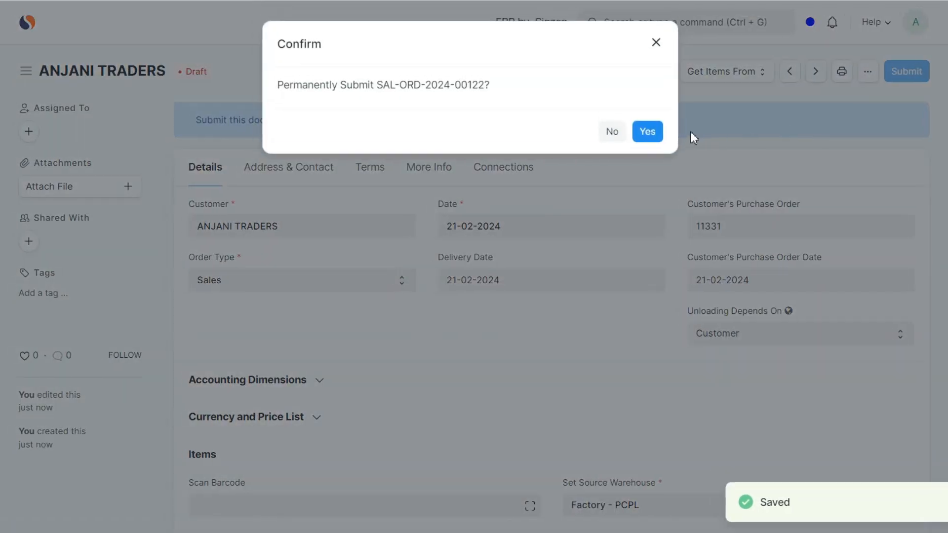
{"action": "left_click", "coordinate": [648, 131]}
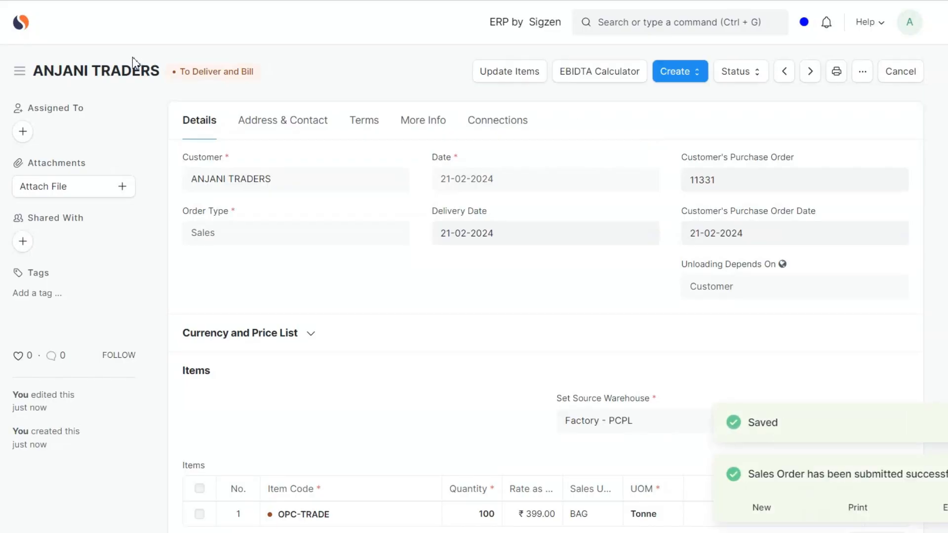
- Return to the home page and open the Sales Order list through a search for "sales order"
{"action": "left_click", "coordinate": [23, 26]}
{"action": "left_click", "coordinate": [633, 25]}
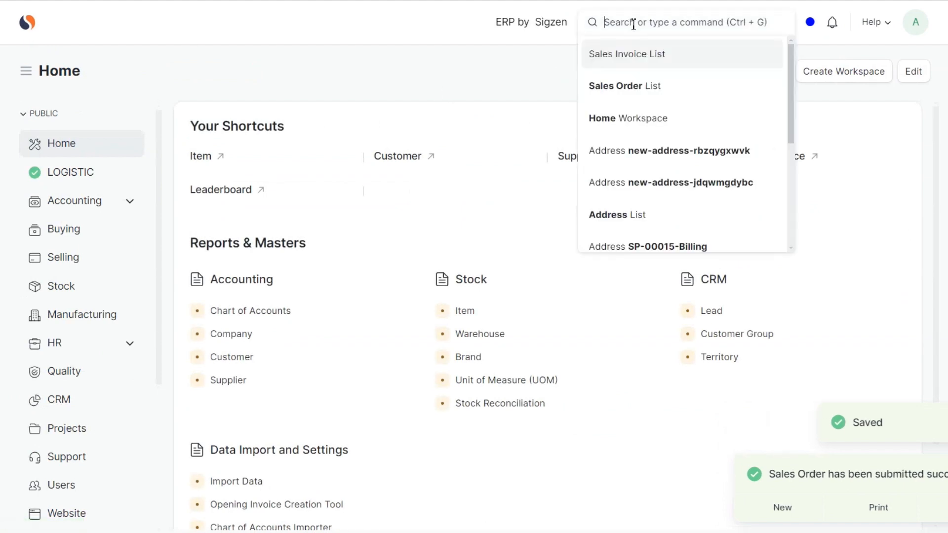
{"action": "type", "text": "sales or"}
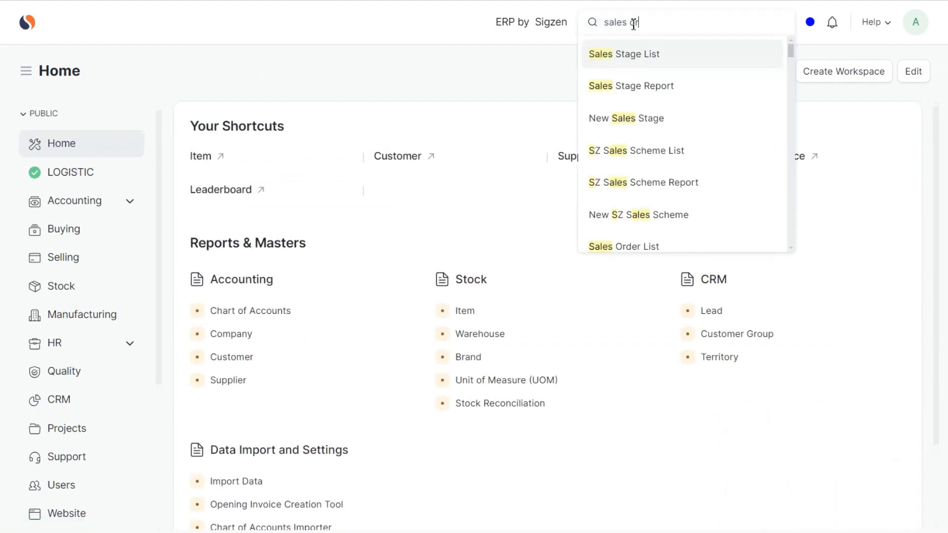
{"action": "left_click", "coordinate": [633, 65]}
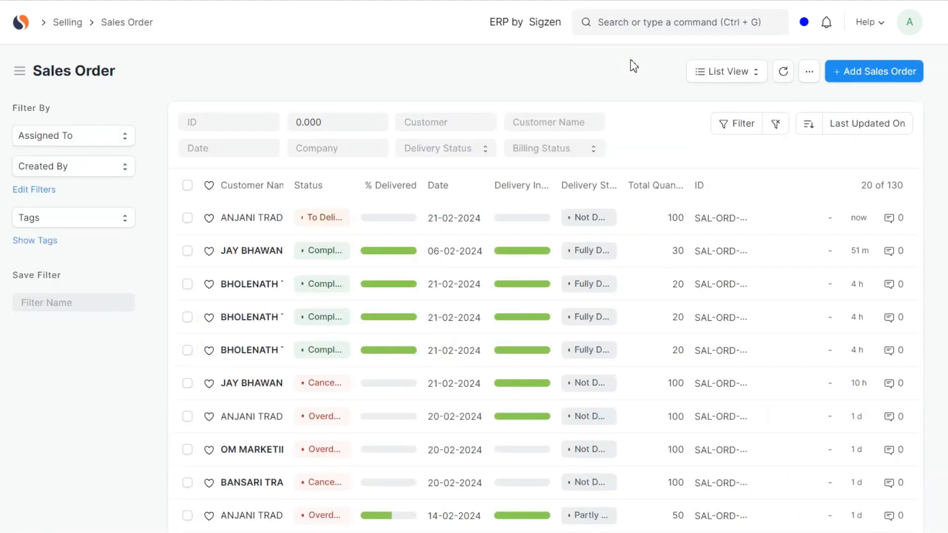
- Select the newly submitted ANJANI TRADERS order in the list and start a delivery instruction for it
{"action": "left_click", "coordinate": [187, 218]}
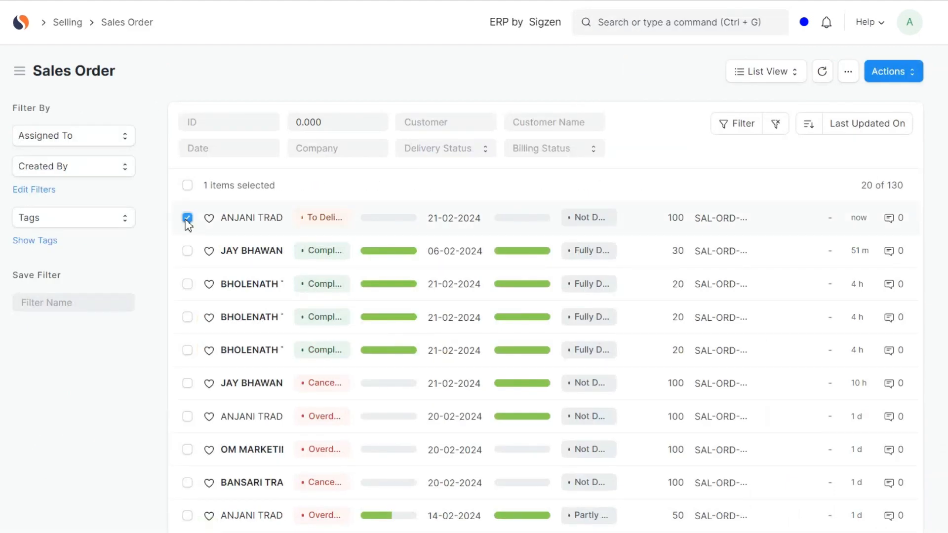
{"action": "left_click", "coordinate": [918, 79]}
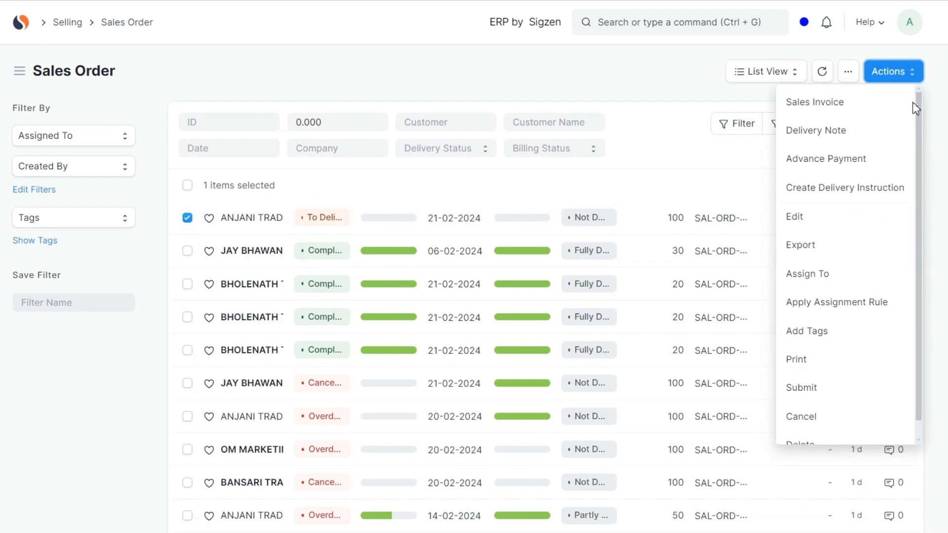
{"action": "left_click", "coordinate": [888, 186]}
{"action": "left_click", "coordinate": [363, 116]}
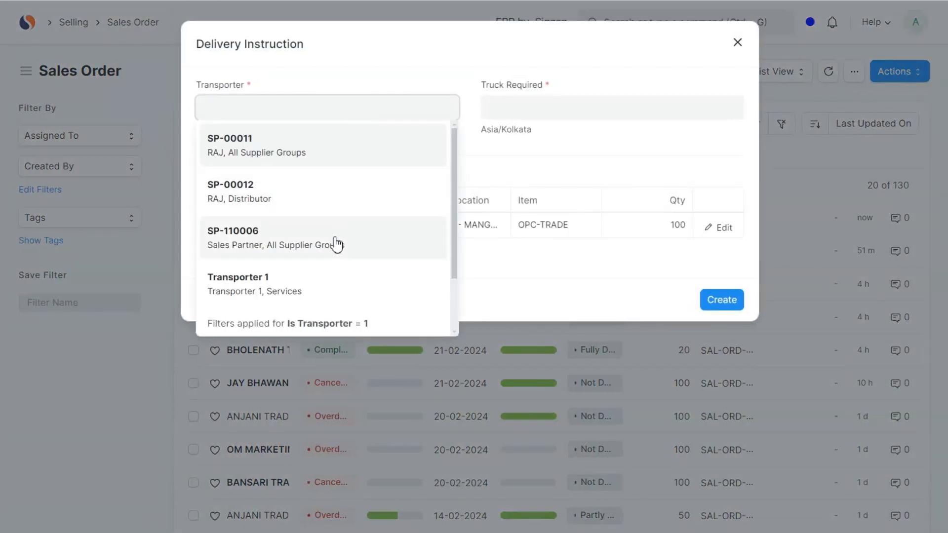
{"action": "left_click", "coordinate": [311, 289]}
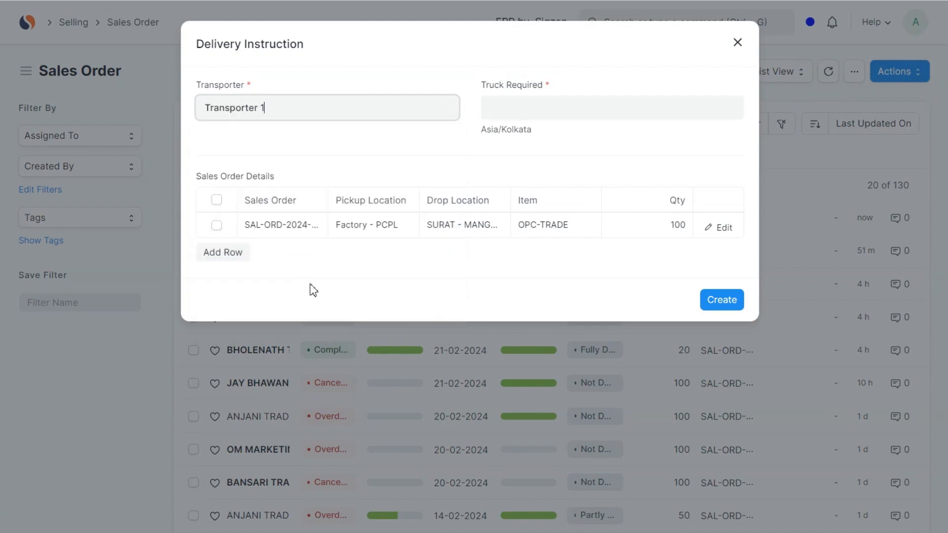
{"action": "left_click", "coordinate": [542, 109]}
{"action": "left_click", "coordinate": [570, 264]}
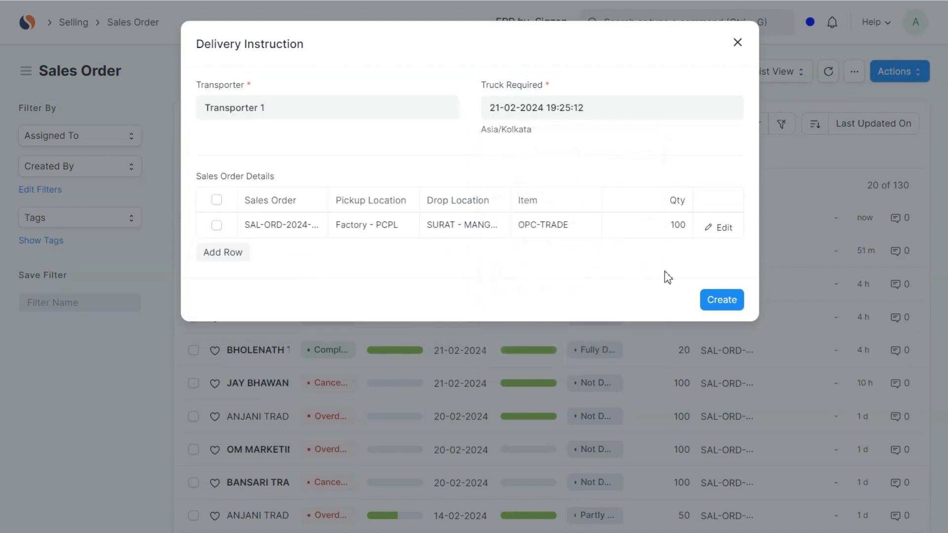
- Create the delivery instruction and open the Create Truck Assignment report through a search for "creat"
{"action": "left_click", "coordinate": [724, 299]}
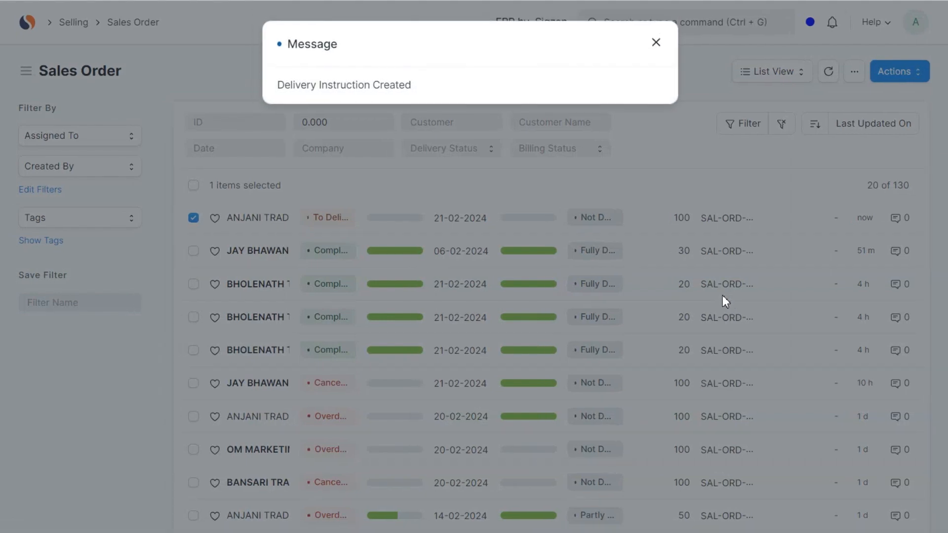
{"action": "left_click", "coordinate": [655, 43]}
{"action": "left_click", "coordinate": [675, 23]}
{"action": "type", "text": "creat"}
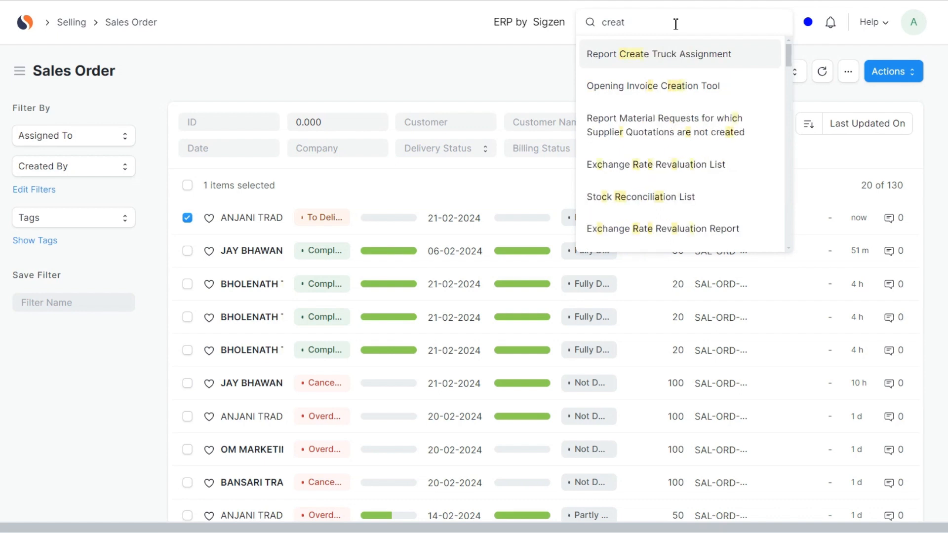
{"action": "key", "text": "Return"}
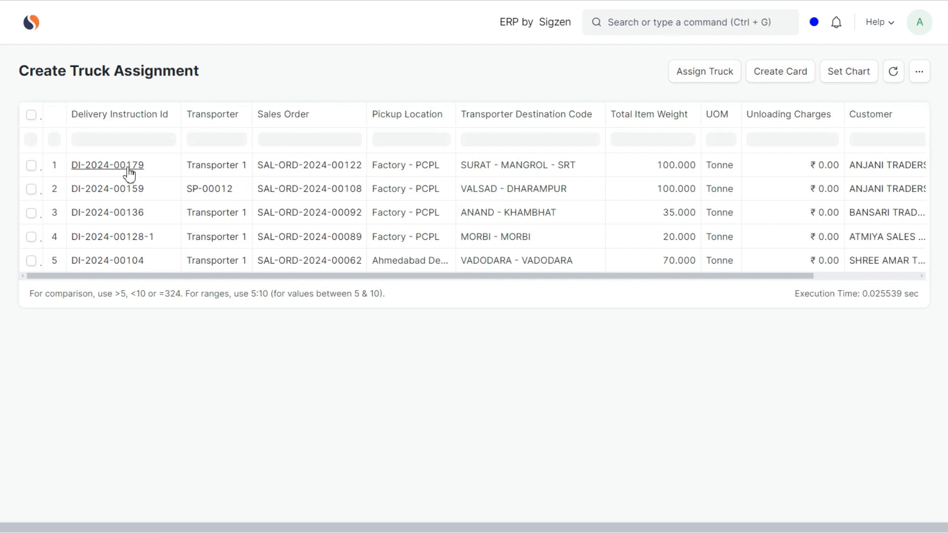
{"action": "left_click", "coordinate": [32, 166]}
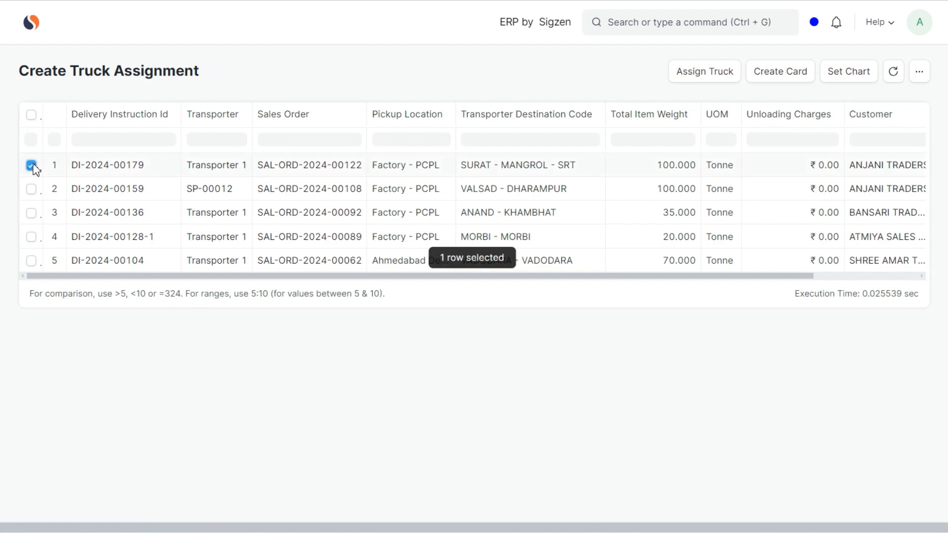
{"action": "left_click", "coordinate": [689, 81]}
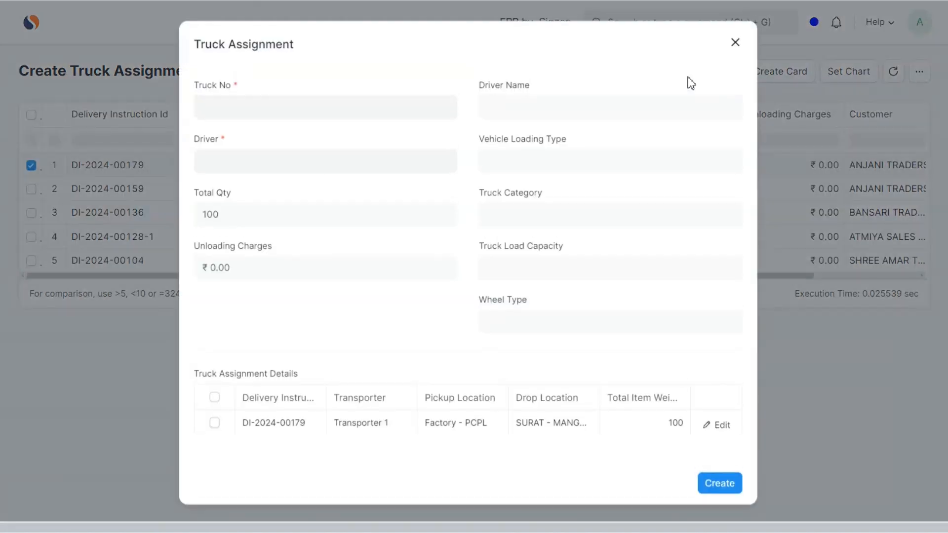
{"action": "left_click", "coordinate": [365, 97]}
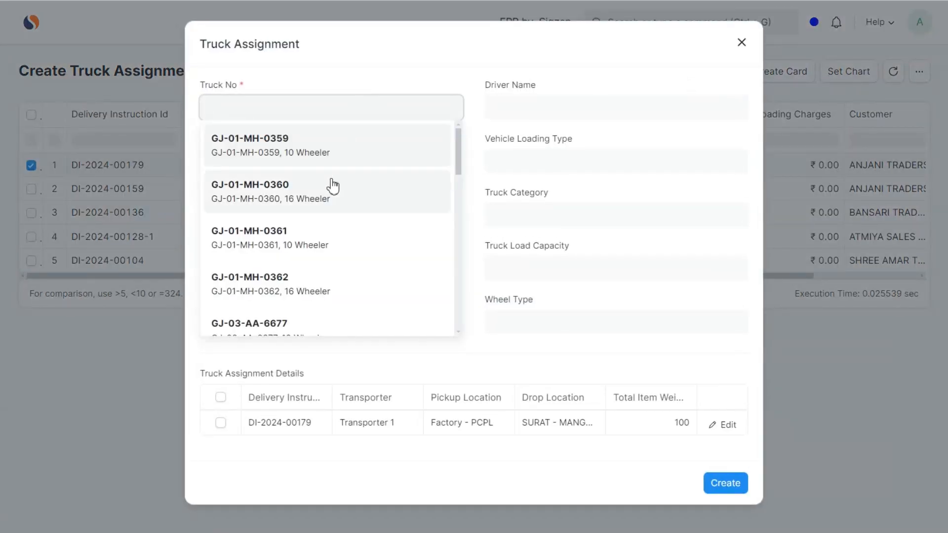
{"action": "left_click", "coordinate": [321, 241]}
{"action": "left_click", "coordinate": [387, 156]}
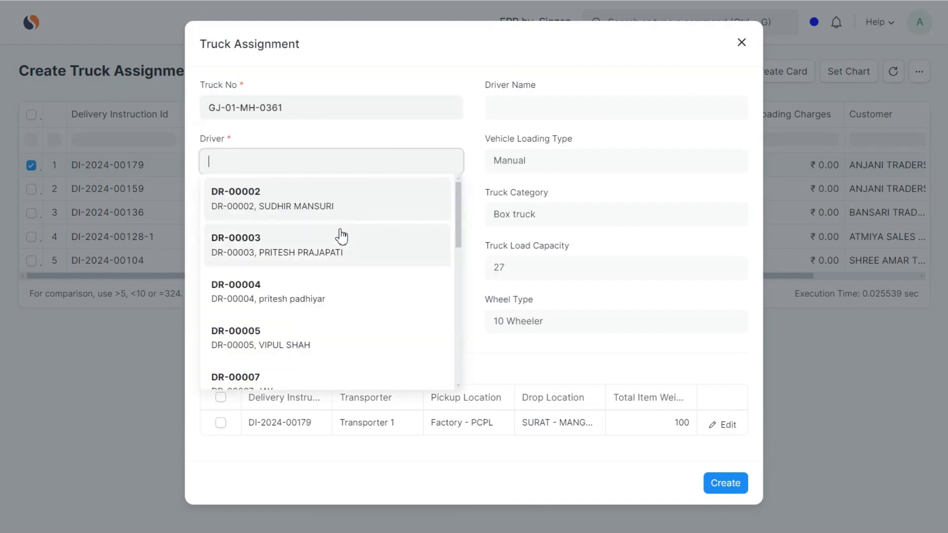
{"action": "left_click", "coordinate": [340, 236]}
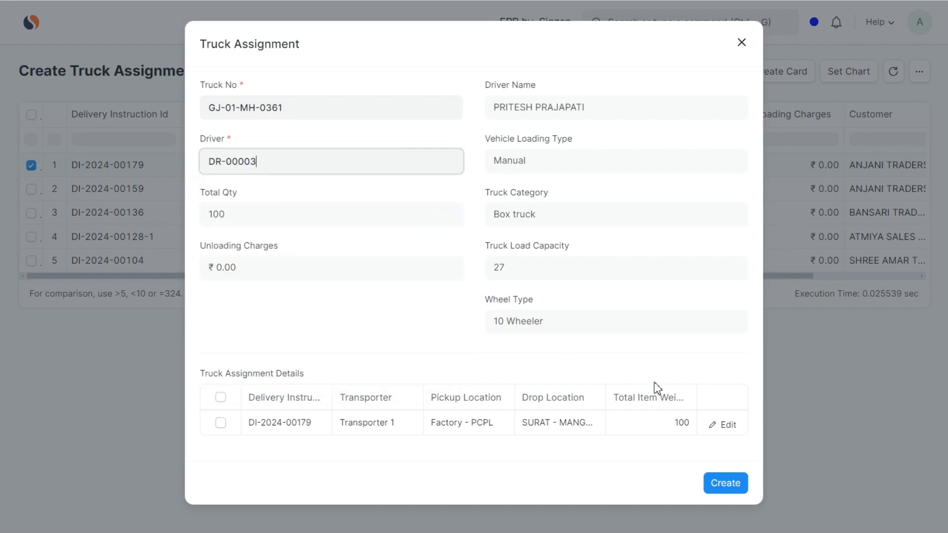
{"action": "left_click", "coordinate": [738, 491]}
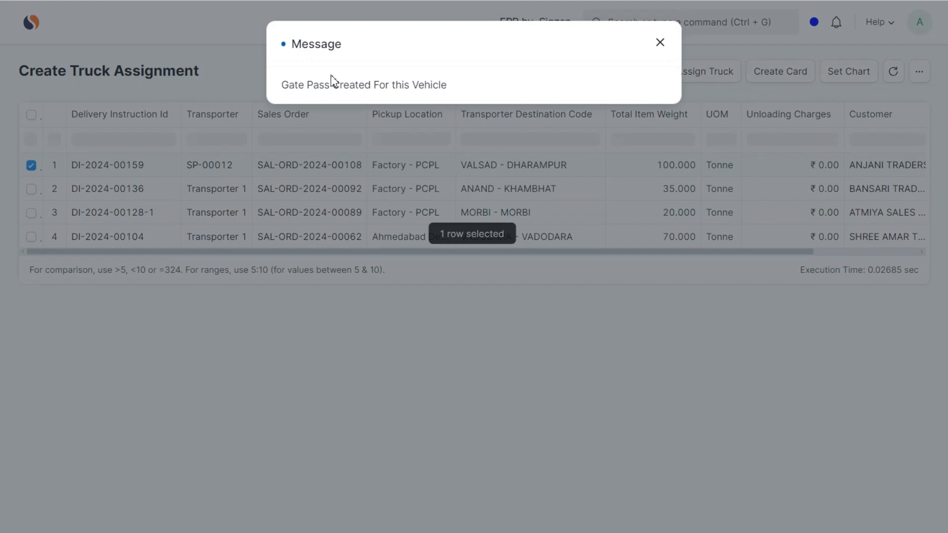
{"action": "left_click", "coordinate": [660, 43]}
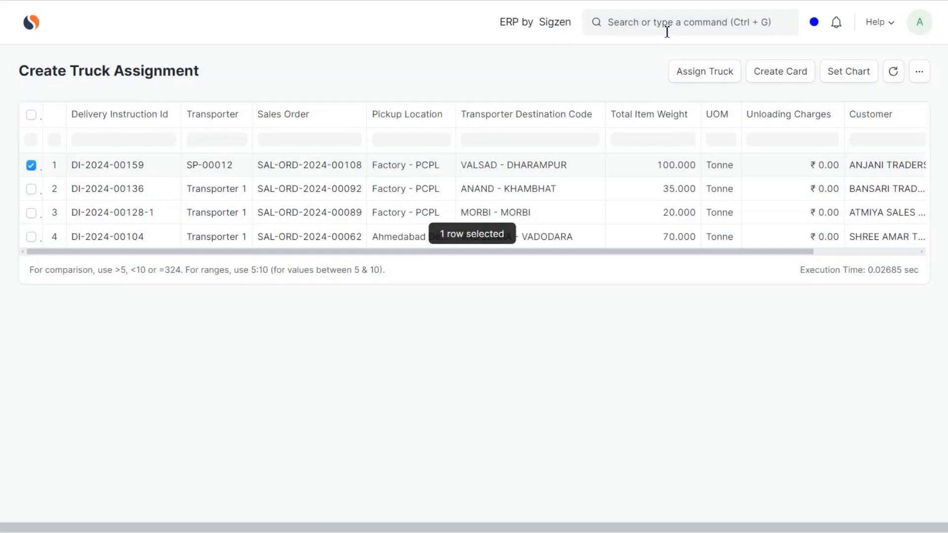
- Open the Gate Pass list through a search for "gate" and open the newest gate pass
{"action": "left_click", "coordinate": [667, 31]}
{"action": "type", "text": "gate"}
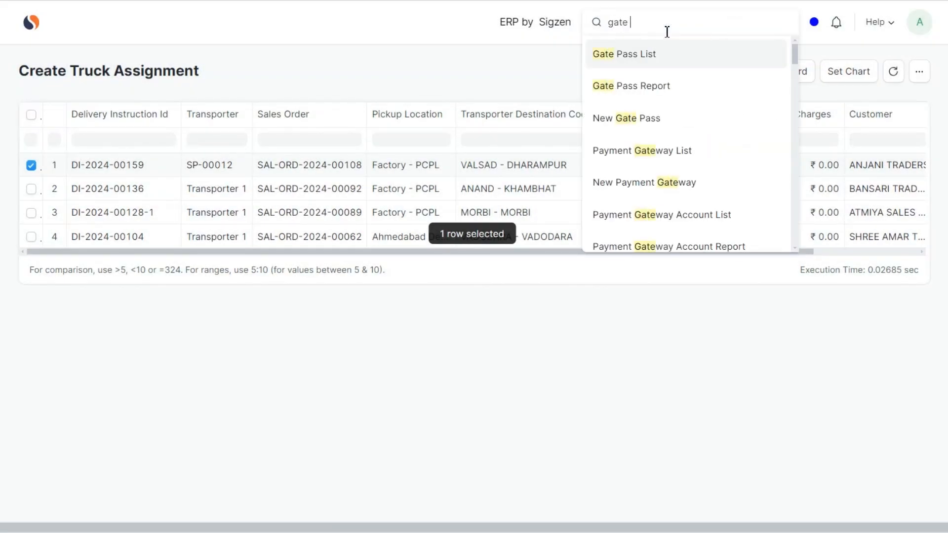
{"action": "key", "text": "Return"}
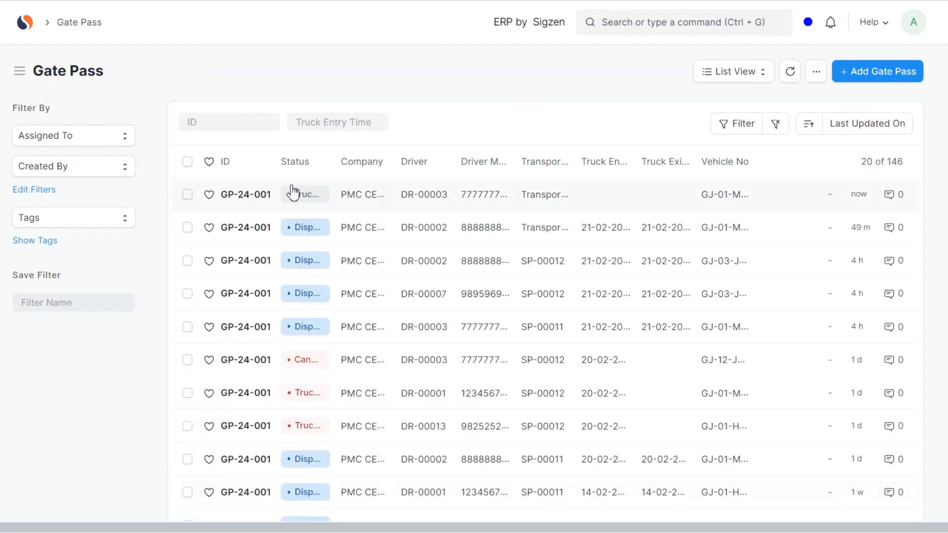
{"action": "left_click", "coordinate": [266, 194]}
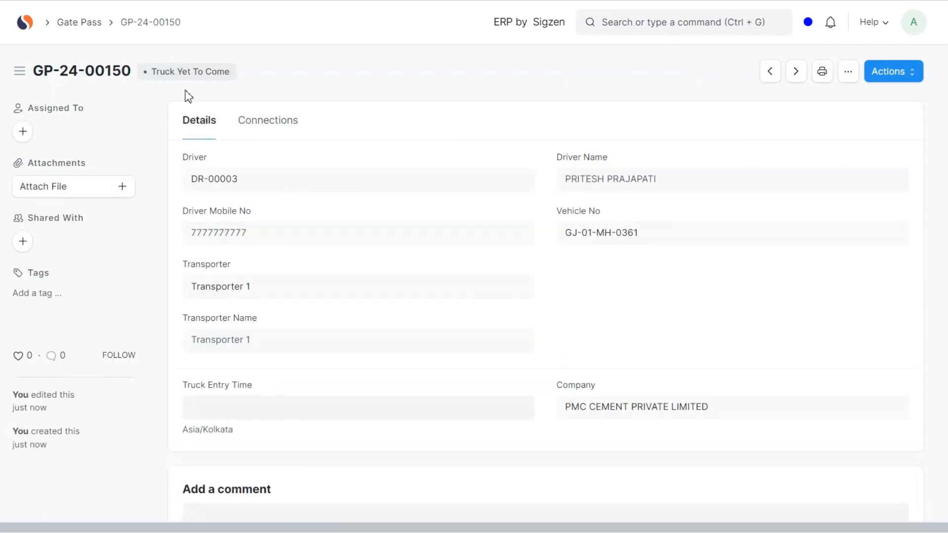
{"action": "left_click", "coordinate": [274, 402]}
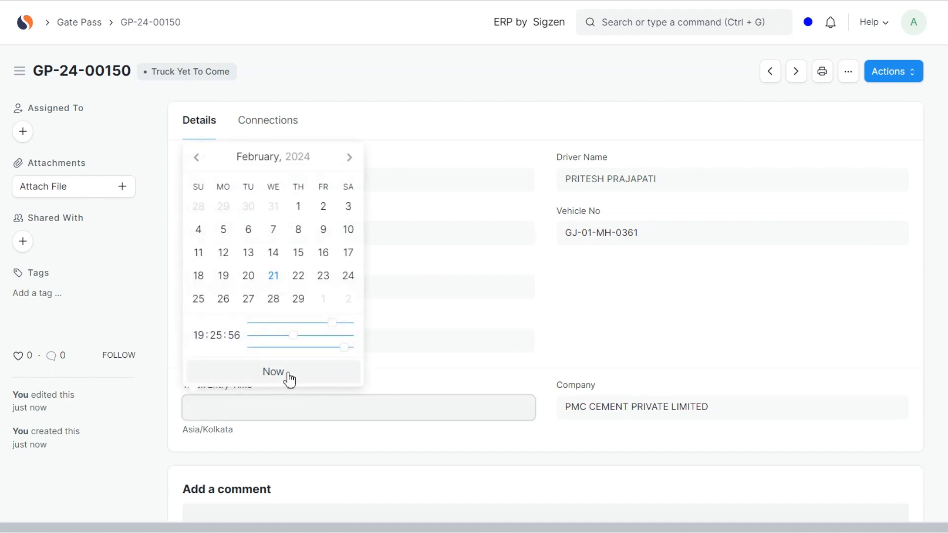
{"action": "left_click", "coordinate": [289, 378]}
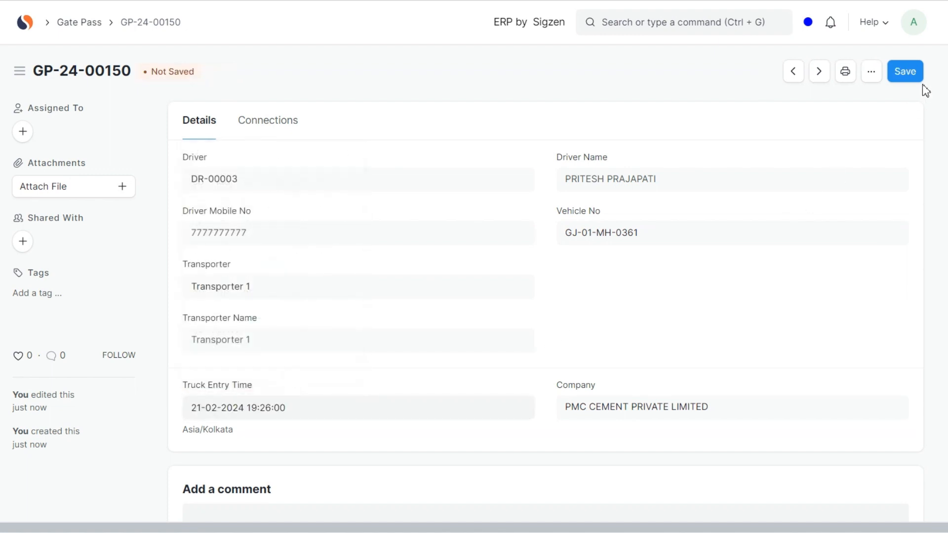
{"action": "left_click", "coordinate": [904, 84]}
- Allow the truck's entry on the saved gate pass and dismiss the resulting message
{"action": "left_click", "coordinate": [903, 84]}
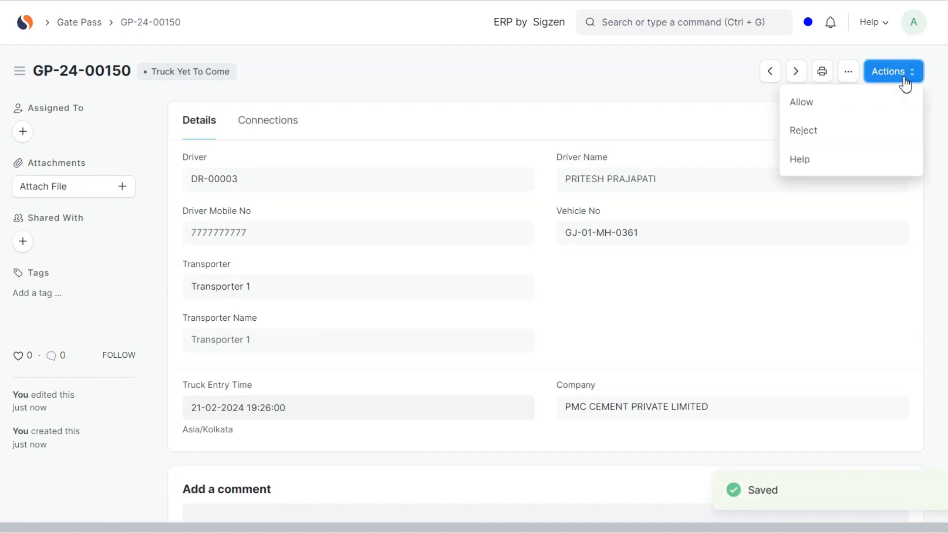
{"action": "left_click", "coordinate": [882, 103]}
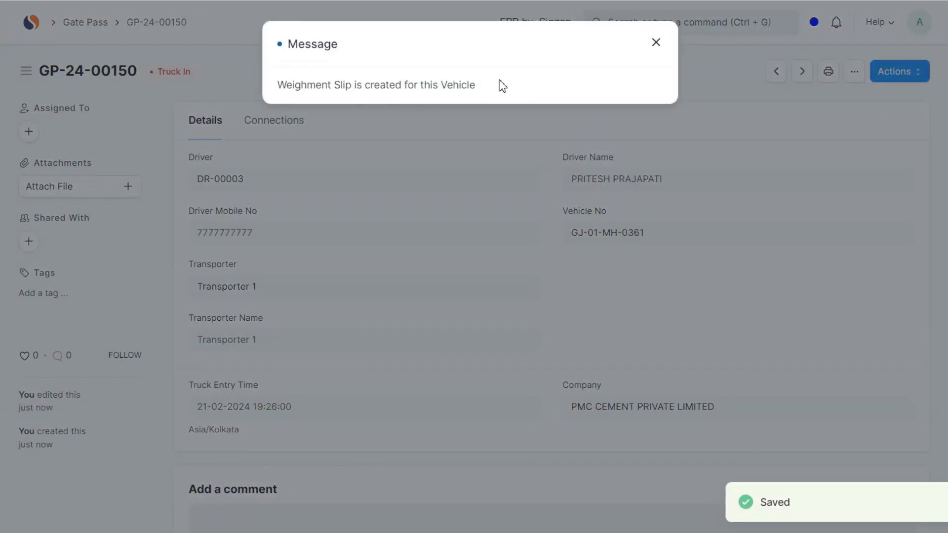
{"action": "left_click", "coordinate": [655, 43]}
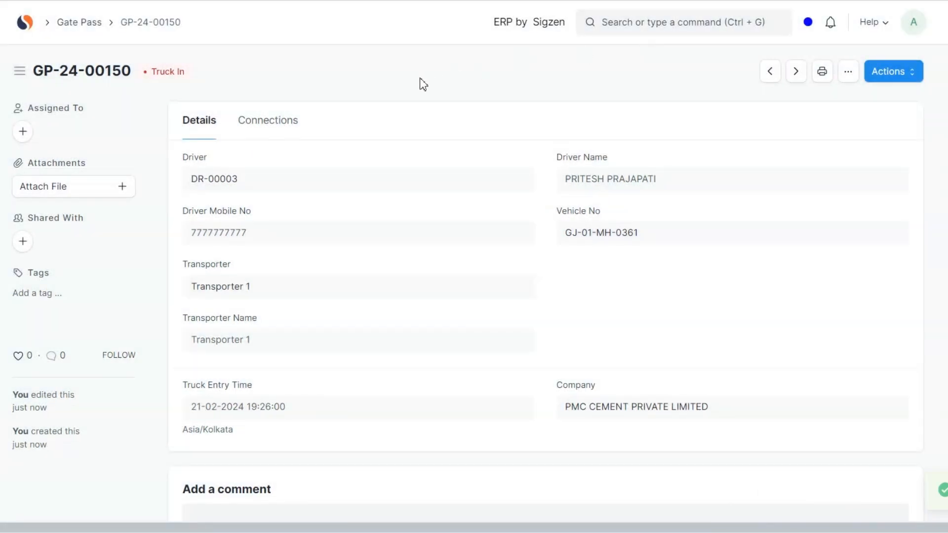
{"action": "left_click", "coordinate": [665, 21]}
{"action": "type", "text": "weigh"}
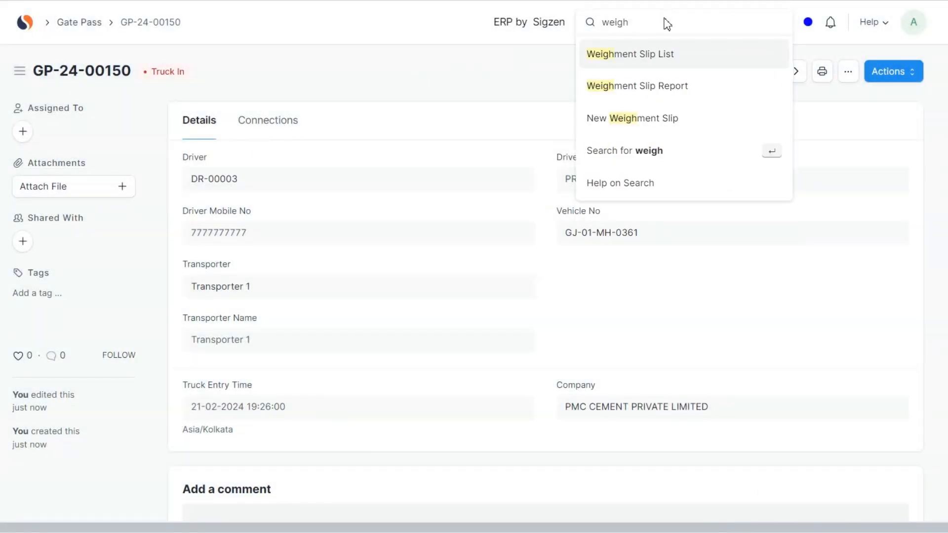
{"action": "key", "text": "Return"}
{"action": "left_click", "coordinate": [775, 128]}
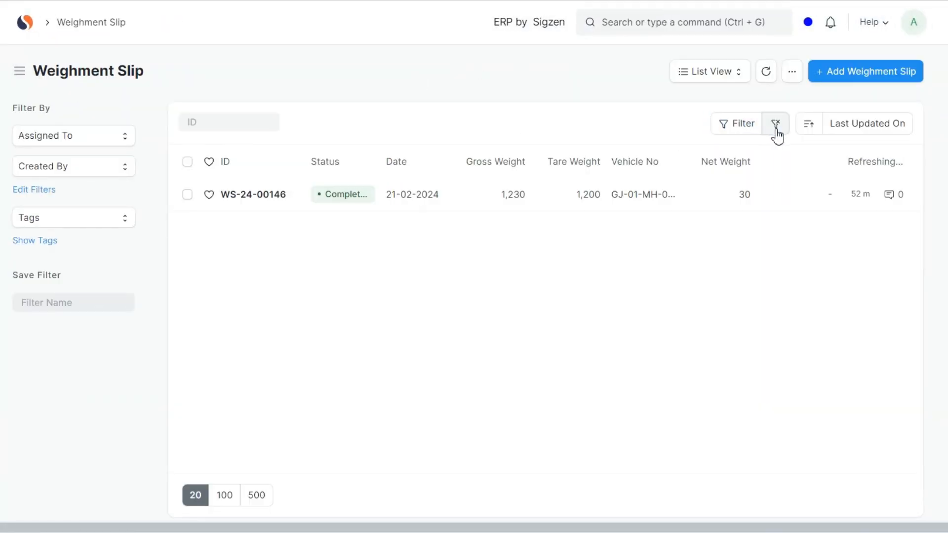
{"action": "left_click", "coordinate": [244, 204]}
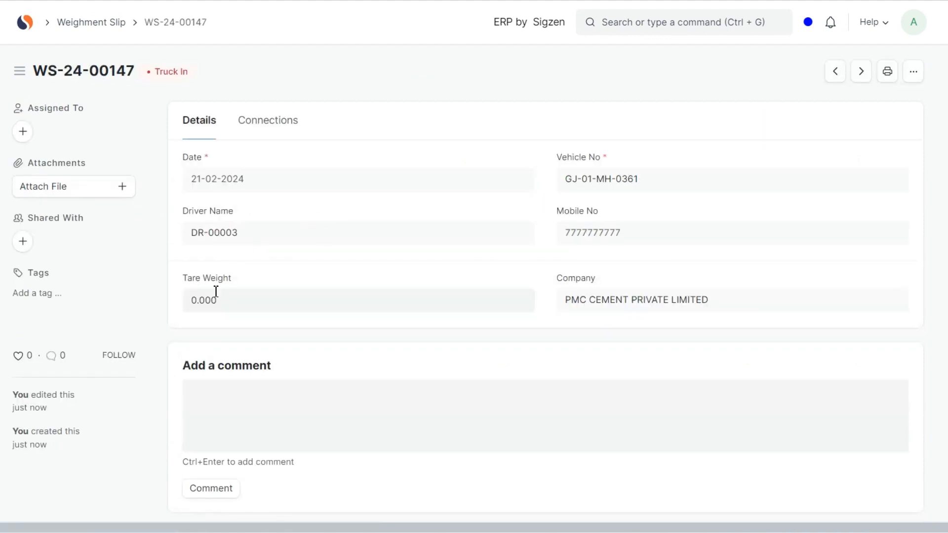
- Save the weighment slip with a tare weight of 1,200 and advance its workflow to Onloading Point
{"action": "left_click", "coordinate": [248, 300]}
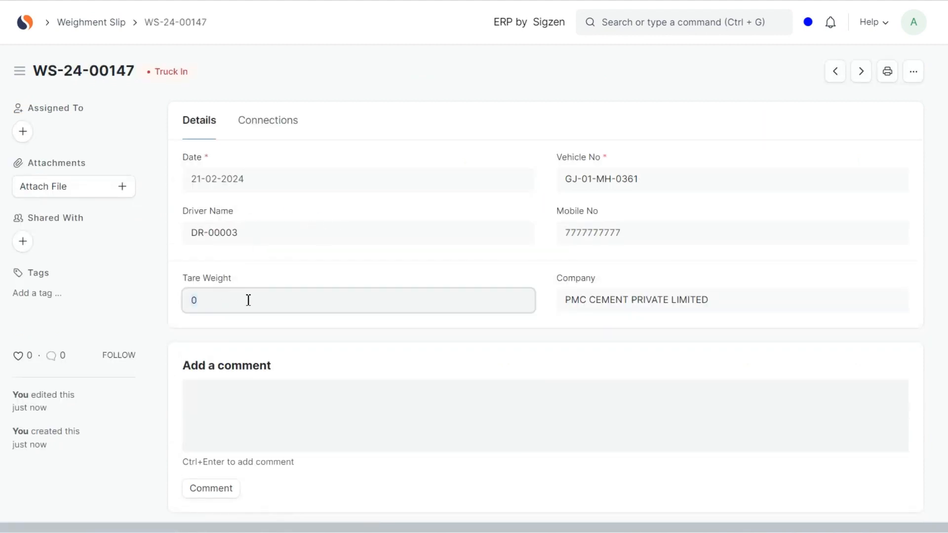
{"action": "left_click", "coordinate": [300, 274]}
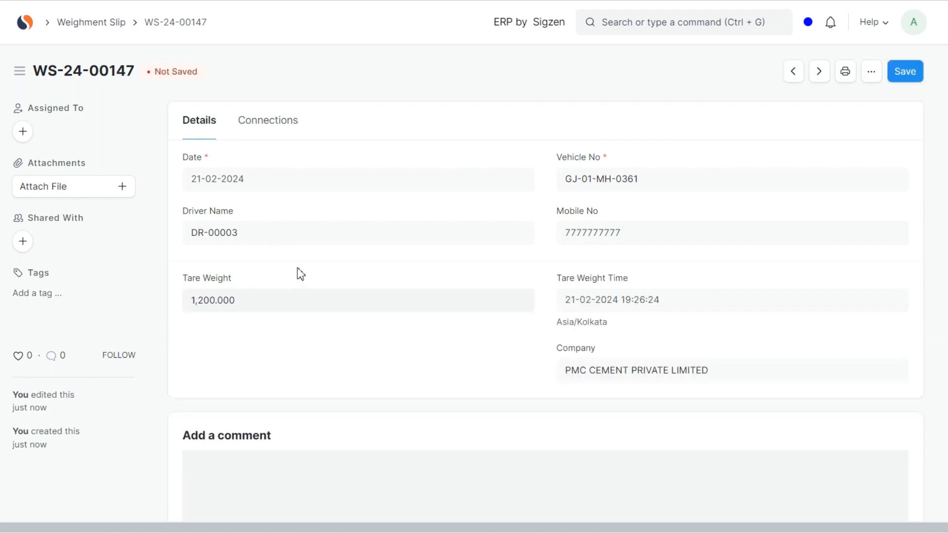
{"action": "left_click", "coordinate": [905, 71]}
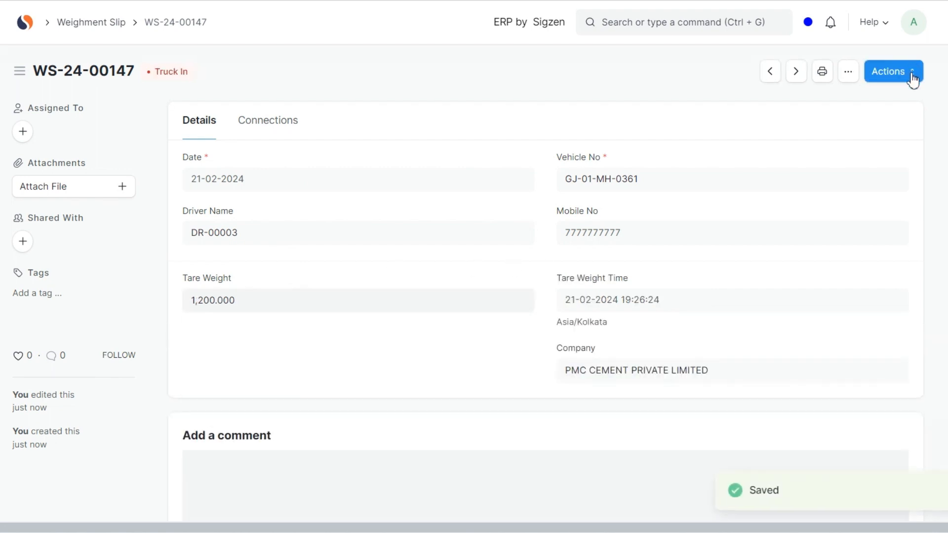
{"action": "left_click", "coordinate": [912, 73]}
{"action": "left_click", "coordinate": [878, 110]}
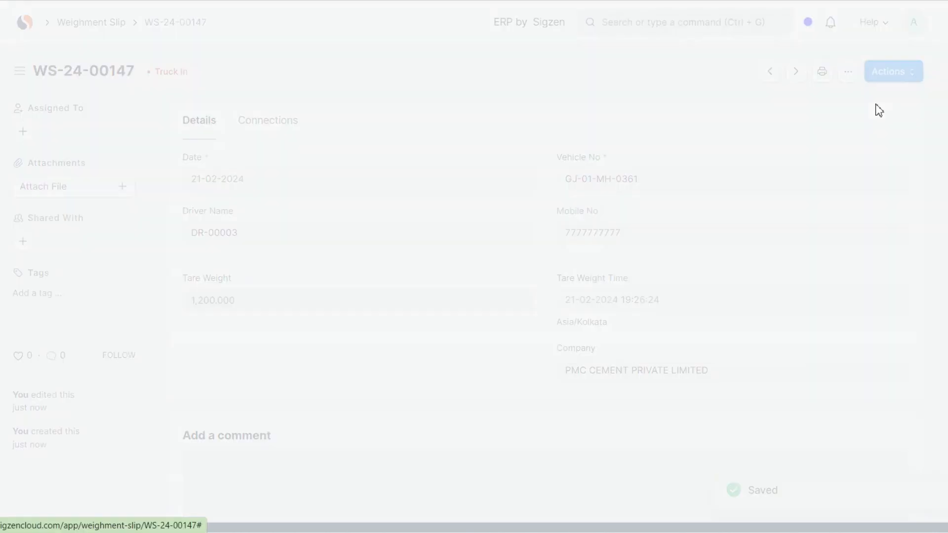
- Open the Delivery Note list through a search, clear its filters and open the newest ANJANI TRADERS delivery note
{"action": "left_click", "coordinate": [667, 23]}
{"action": "type", "text": "delivery"}
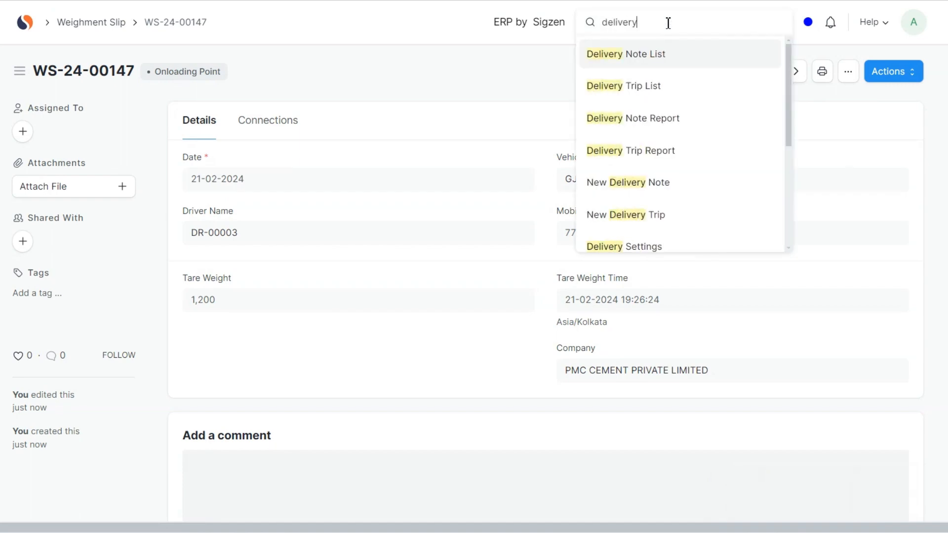
{"action": "key", "text": "Return"}
{"action": "left_click", "coordinate": [775, 123]}
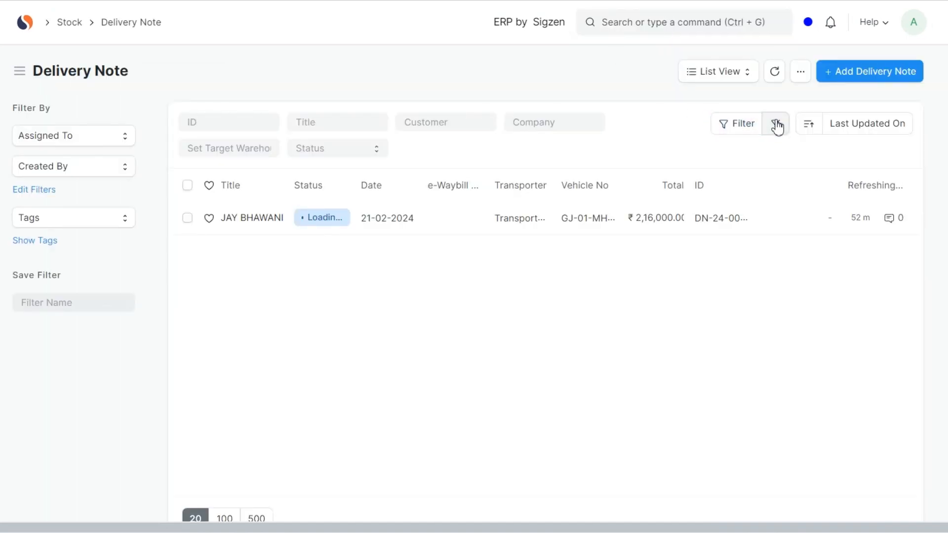
{"action": "left_click", "coordinate": [277, 216]}
- Examine the warehouse, sales order reference and batch details of the delivery note's OPC-TRADE item row
{"action": "scroll", "coordinate": [363, 294], "scroll_direction": "down", "scroll_amount": 5}
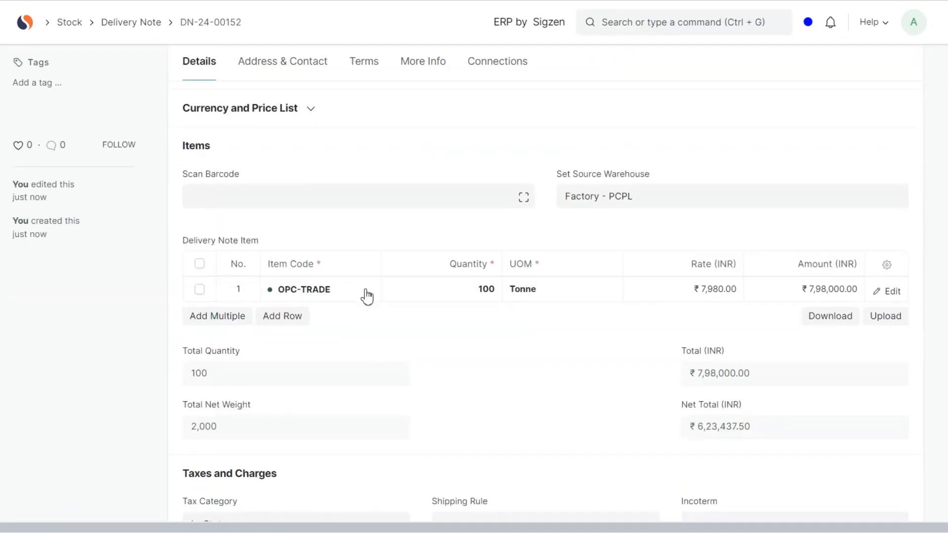
{"action": "left_click", "coordinate": [890, 291]}
{"action": "scroll", "coordinate": [597, 336], "scroll_direction": "down", "scroll_amount": 8}
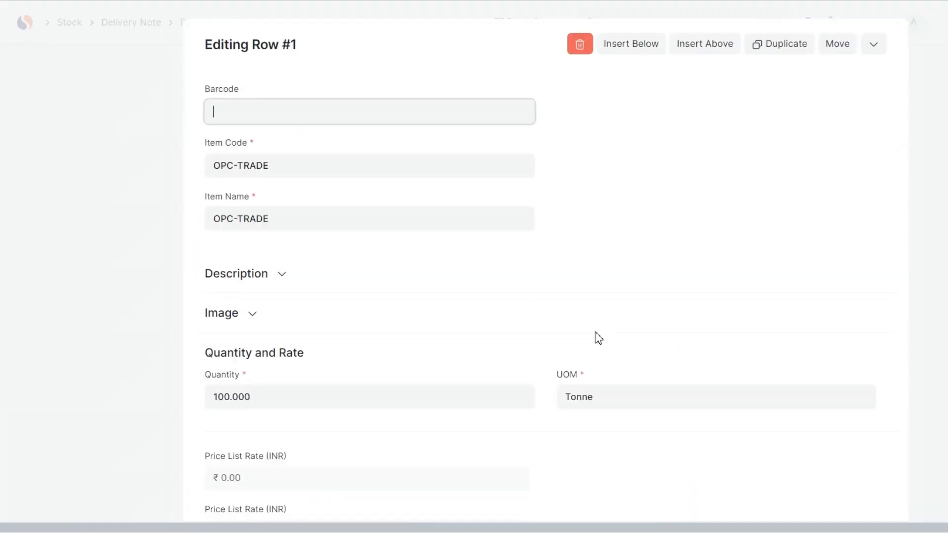
{"action": "scroll", "coordinate": [598, 337], "scroll_direction": "down", "scroll_amount": 10}
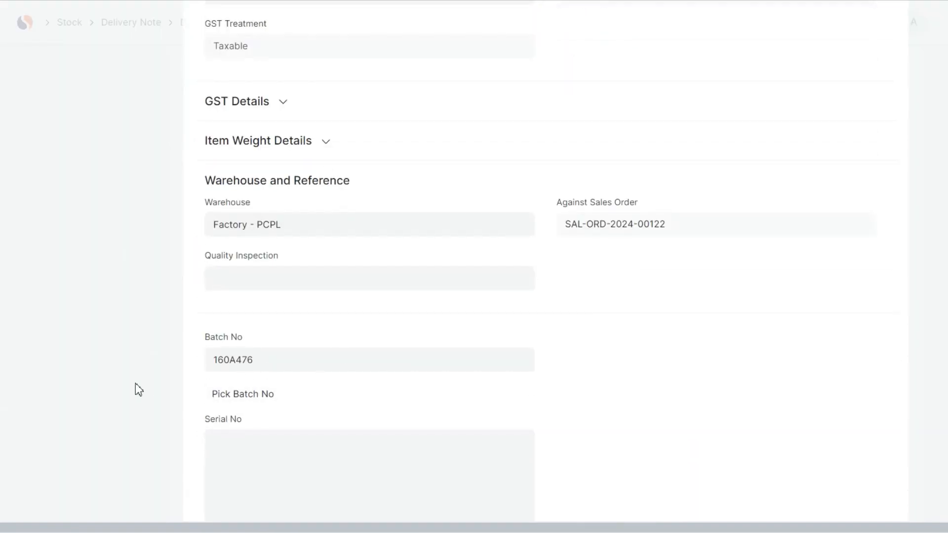
{"action": "left_click", "coordinate": [135, 383]}
- Save the ANJANI TRADERS delivery note, submit it permanently and dismiss the resulting message
{"action": "key", "text": "ctrl+s"}
{"action": "left_click", "coordinate": [901, 72]}
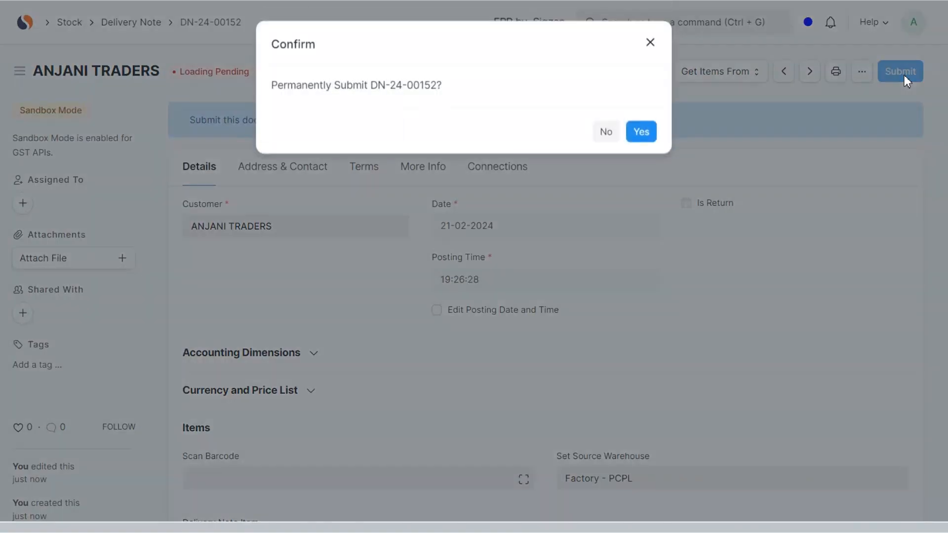
{"action": "left_click", "coordinate": [647, 131]}
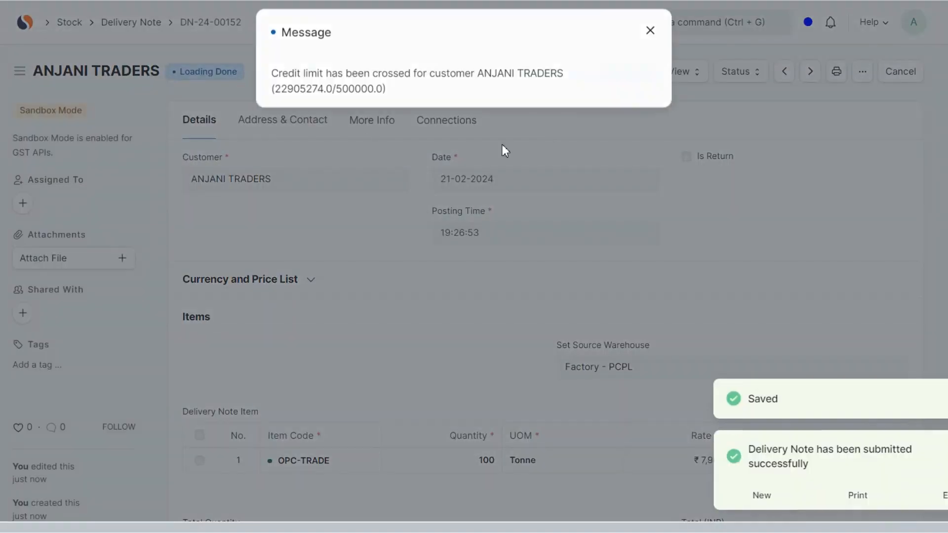
{"action": "left_click", "coordinate": [662, 45]}
{"action": "left_click", "coordinate": [643, 24]}
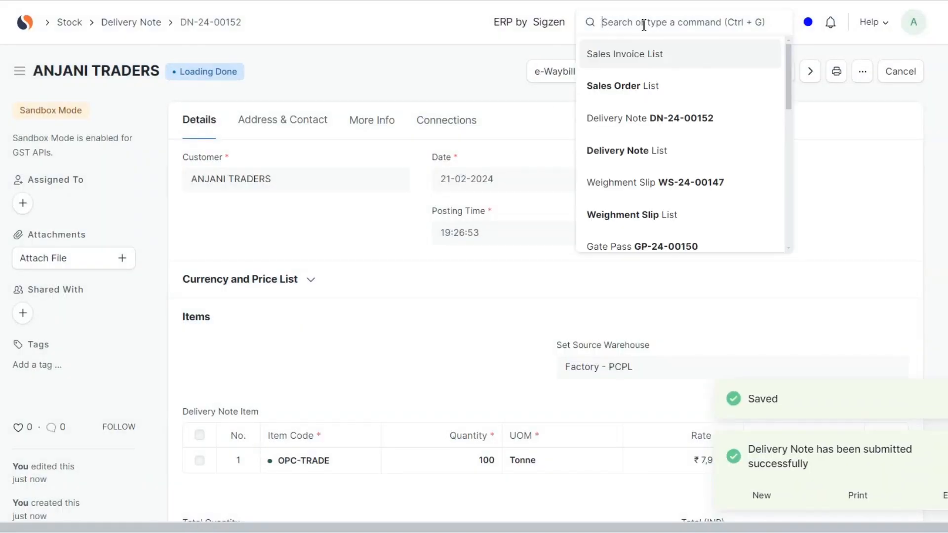
{"action": "type", "text": "weigh"}
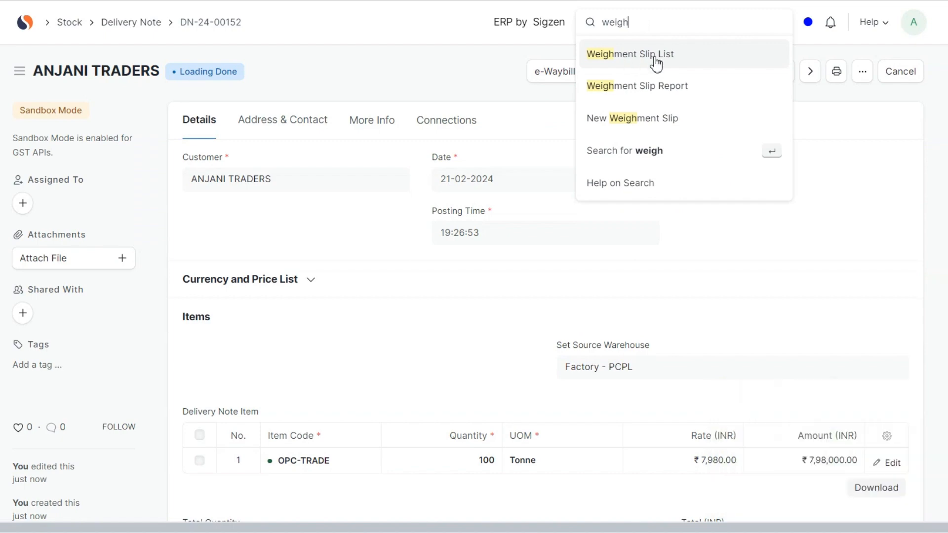
{"action": "left_click", "coordinate": [656, 61]}
{"action": "left_click", "coordinate": [257, 195]}
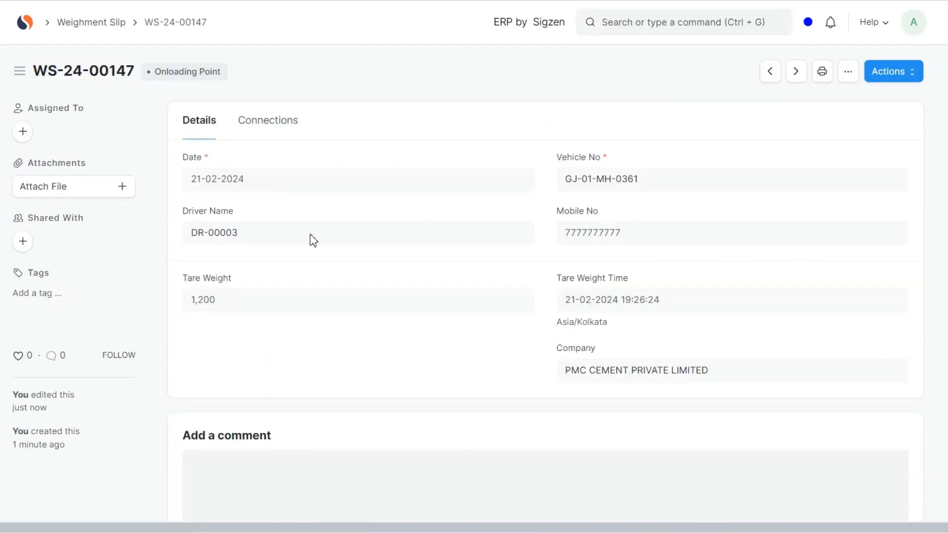
- Reload the weighment slip, enter a gross weight of 1,400 and try to update the slip
{"action": "key", "text": "F5"}
{"action": "left_click", "coordinate": [527, 73]}
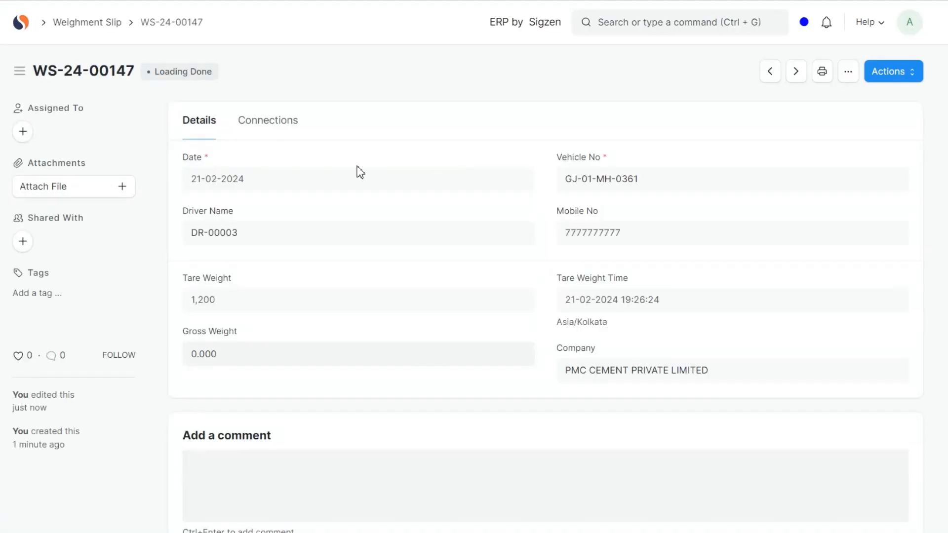
{"action": "left_click", "coordinate": [258, 363]}
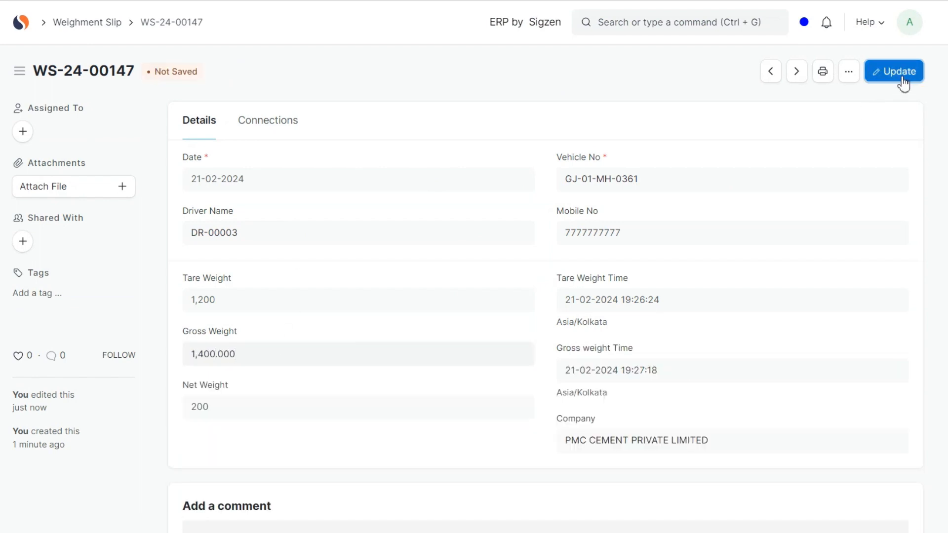
{"action": "left_click", "coordinate": [874, 74]}
{"action": "left_click", "coordinate": [662, 49]}
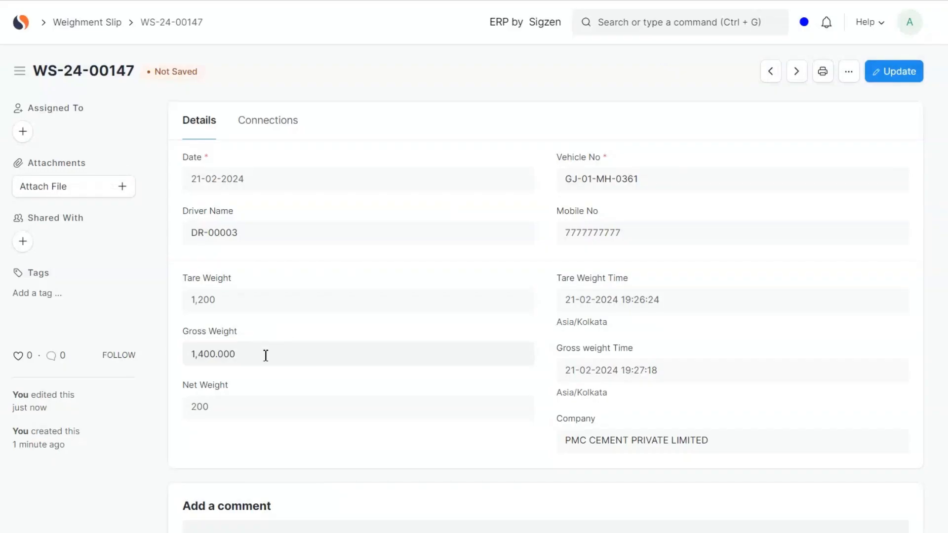
- Set the slip's gross weight to 1,300, update it, advance its workflow to Completed and dismiss the resulting message
{"action": "left_click", "coordinate": [265, 354]}
{"action": "type", "text": "1300"}
{"action": "left_click", "coordinate": [293, 340]}
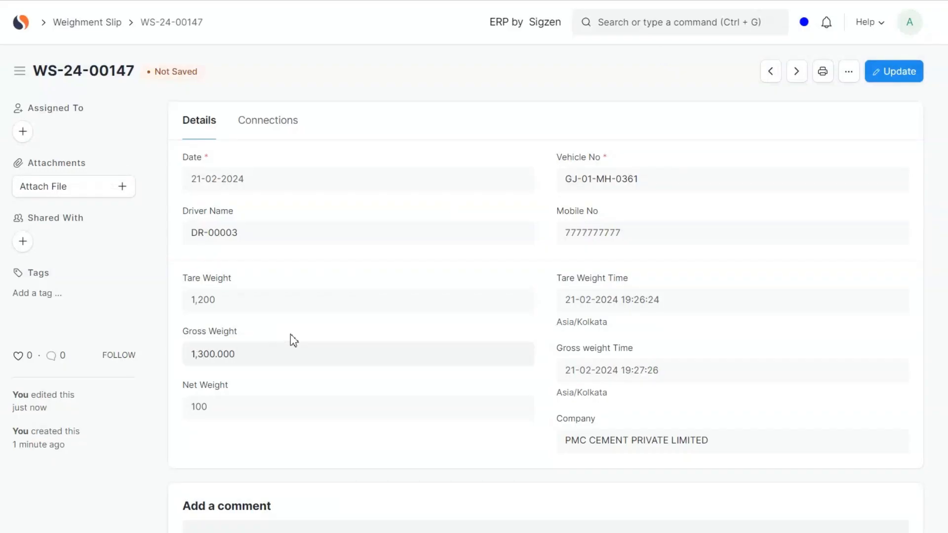
{"action": "left_click", "coordinate": [893, 75]}
{"action": "left_click", "coordinate": [898, 78]}
{"action": "left_click", "coordinate": [887, 101]}
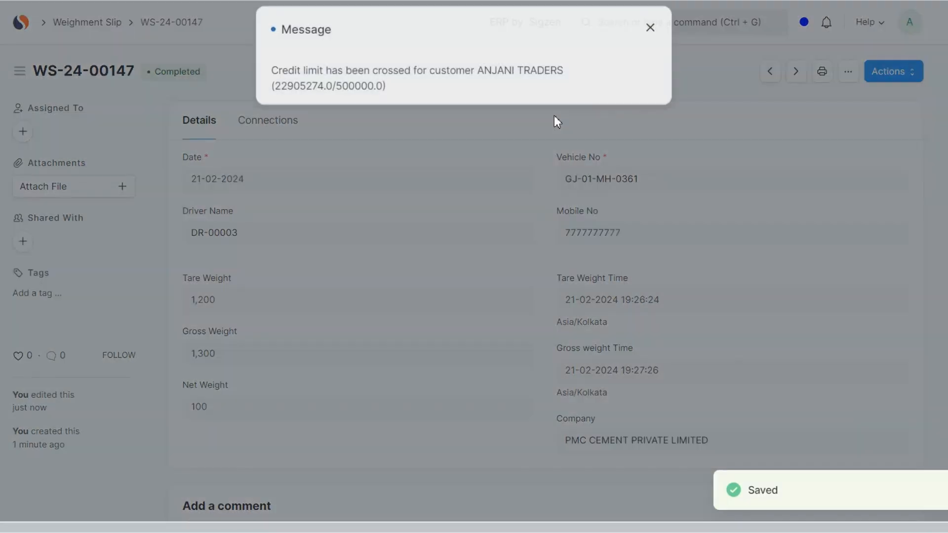
{"action": "left_click", "coordinate": [650, 28]}
- Preview the weighment slip in the SELF TRANSPORT and SALES INVOICE MULTIPLE print formats and return to the slip
{"action": "left_click", "coordinate": [822, 72]}
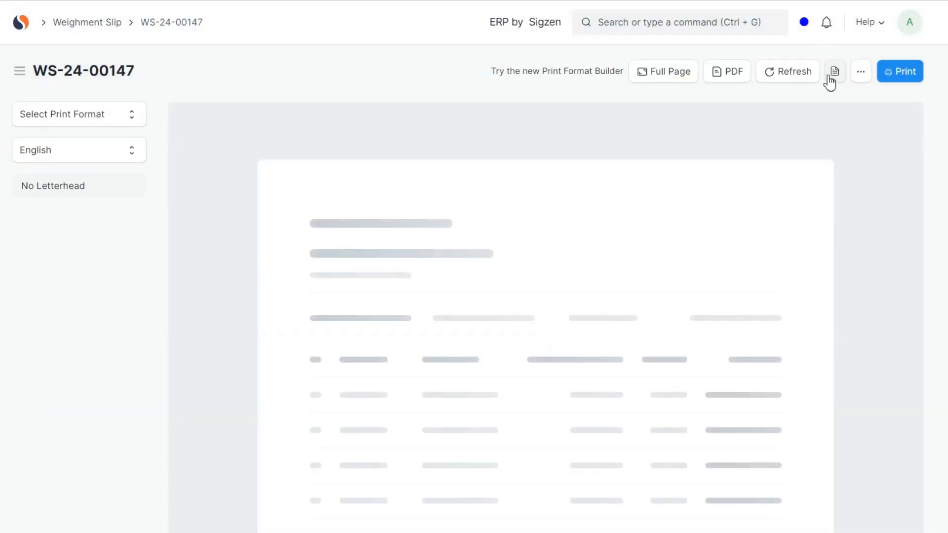
{"action": "left_click", "coordinate": [132, 117]}
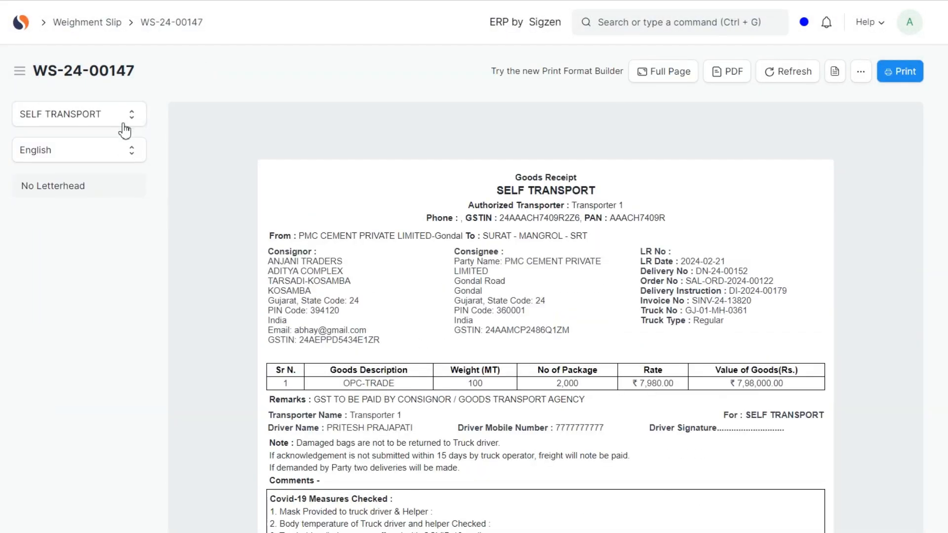
{"action": "left_click", "coordinate": [125, 130]}
{"action": "left_click", "coordinate": [127, 180]}
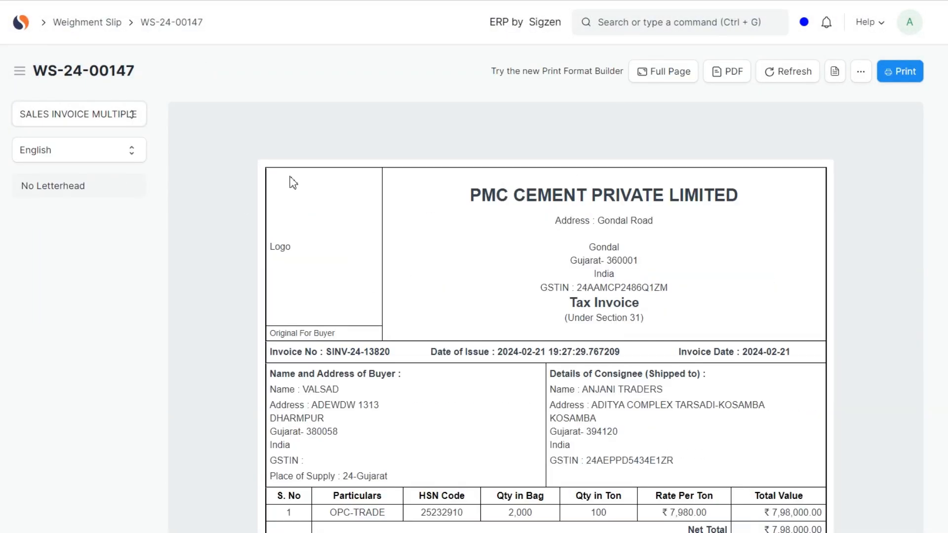
{"action": "left_click", "coordinate": [130, 121]}
{"action": "key", "text": "alt+Left"}
- Open the Gate Pass list through a search for "gate" and open the newest gate pass
{"action": "left_click", "coordinate": [633, 25]}
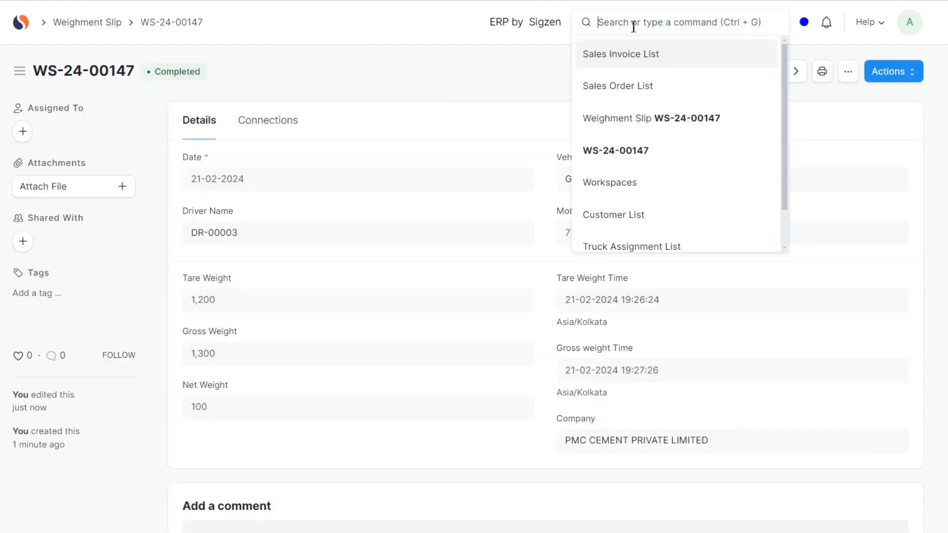
{"action": "type", "text": "gate"}
{"action": "key", "text": "Return"}
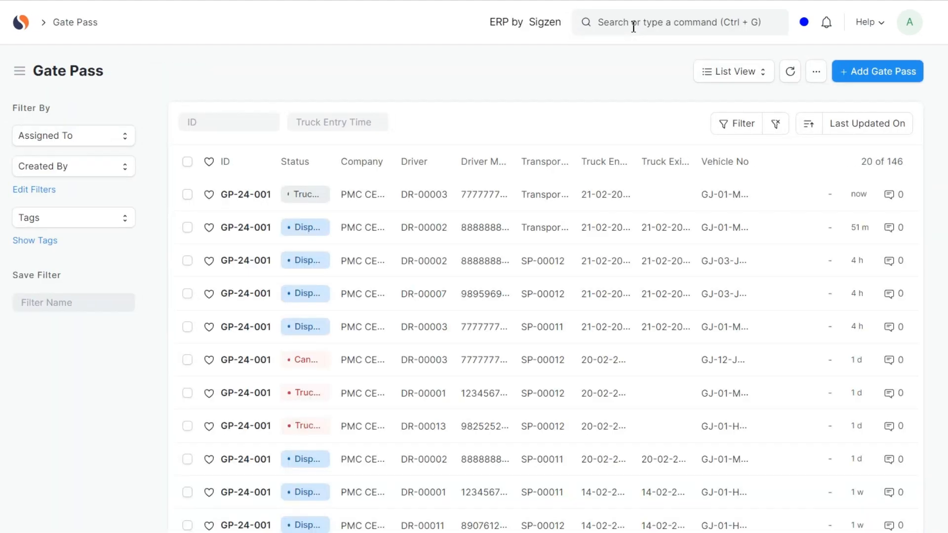
{"action": "left_click", "coordinate": [243, 200]}
{"action": "scroll", "coordinate": [430, 355], "scroll_direction": "down", "scroll_amount": 3}
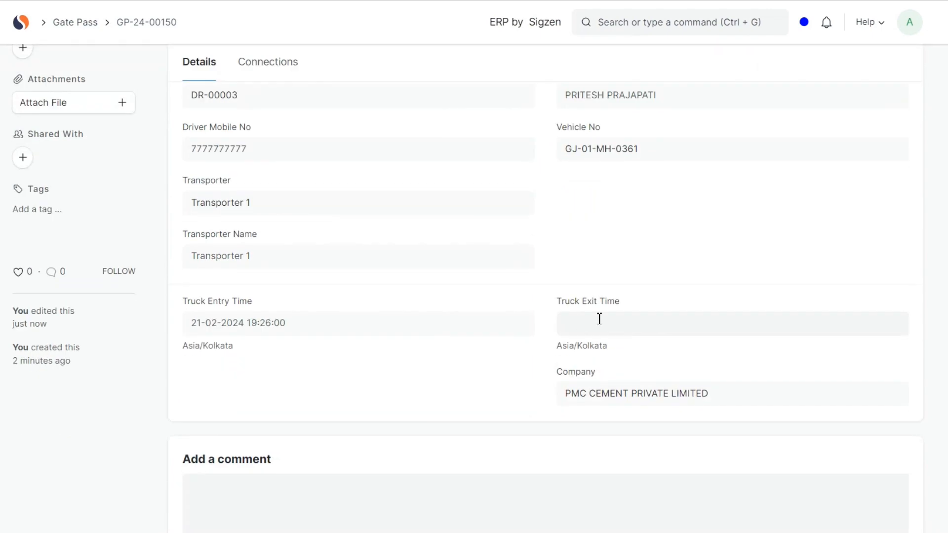
{"action": "left_click", "coordinate": [599, 318]}
{"action": "left_click", "coordinate": [660, 296]}
{"action": "scroll", "coordinate": [882, 142], "scroll_direction": "up", "scroll_amount": 2}
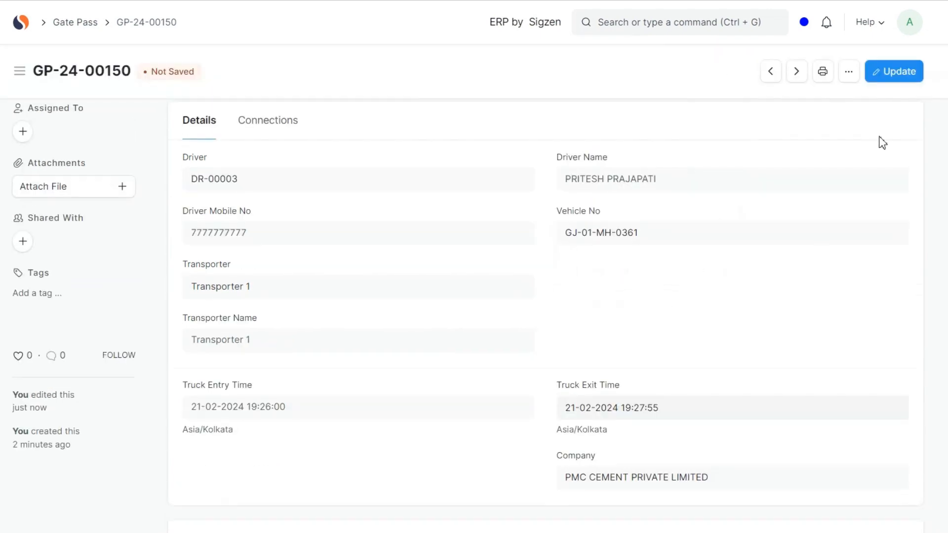
{"action": "left_click", "coordinate": [898, 72]}
{"action": "left_click", "coordinate": [908, 73]}
{"action": "left_click", "coordinate": [895, 98]}
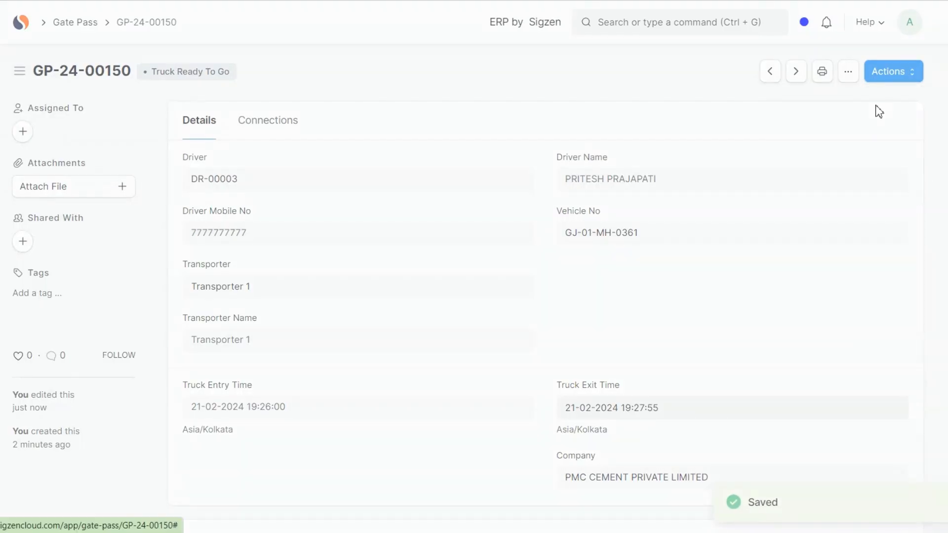
- Preview the gate pass for printing, check its available print formats and return to the gate pass
{"action": "left_click", "coordinate": [821, 72]}
{"action": "left_click", "coordinate": [133, 121]}
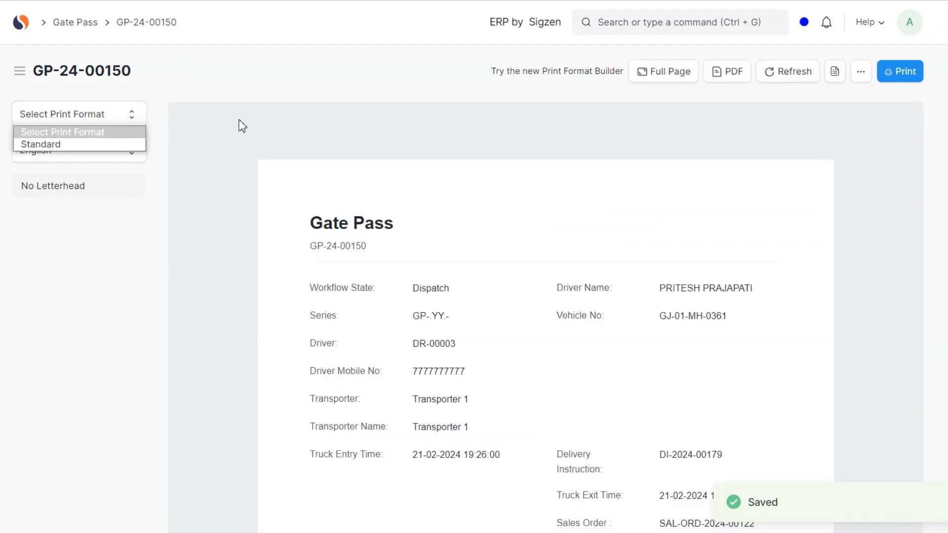
{"action": "left_click", "coordinate": [239, 125]}
{"action": "key", "text": "alt+Left"}
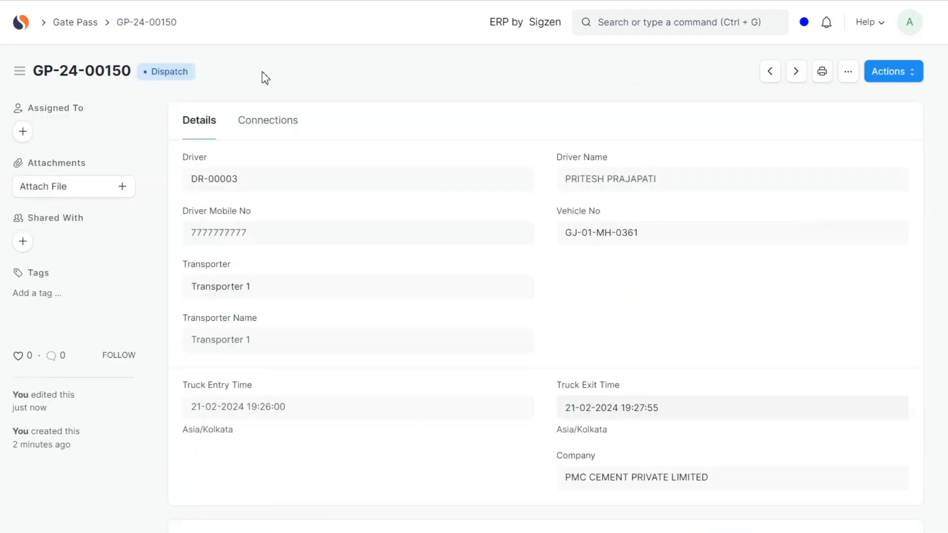
- Open the newest truck assignment through a search for "truck as" and advance its workflow to POD Confirmation Pending
{"action": "left_click", "coordinate": [649, 25]}
{"action": "type", "text": "truck as"}
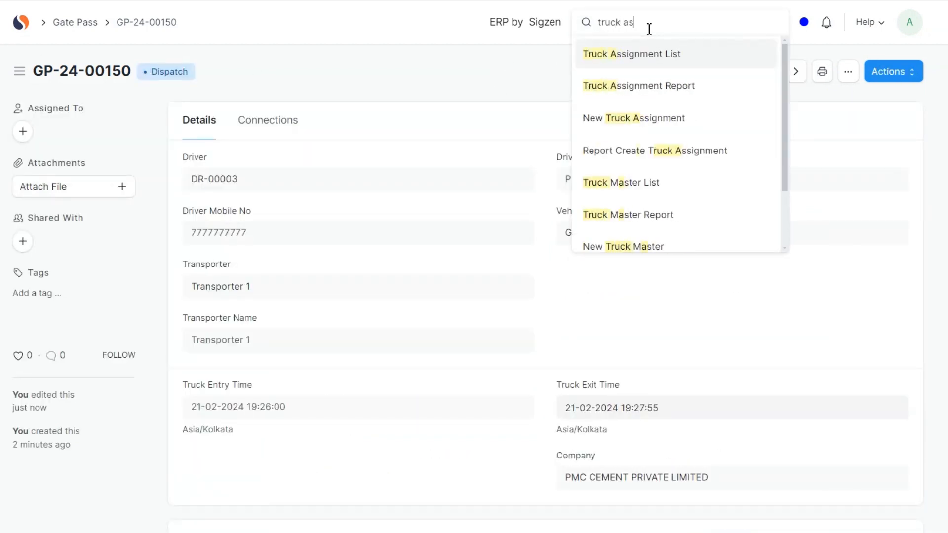
{"action": "key", "text": "Return"}
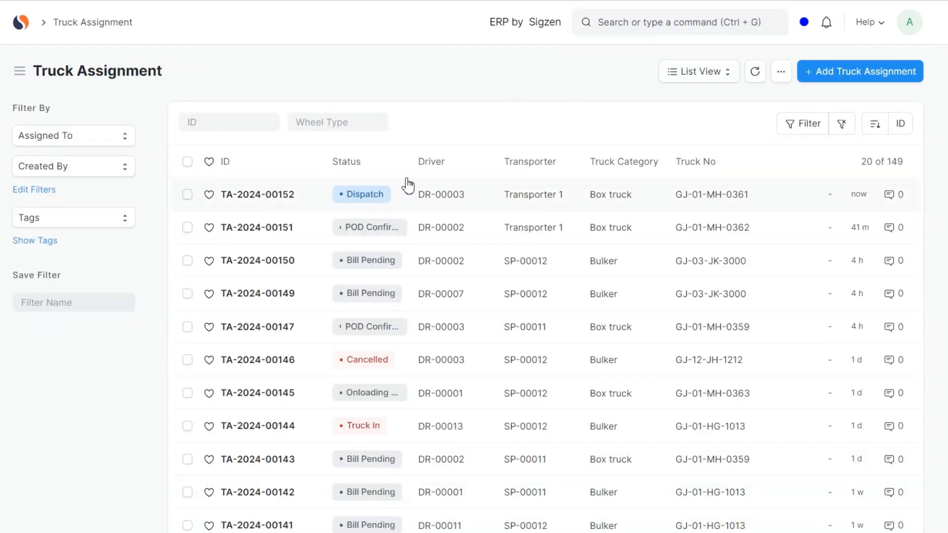
{"action": "left_click", "coordinate": [277, 195]}
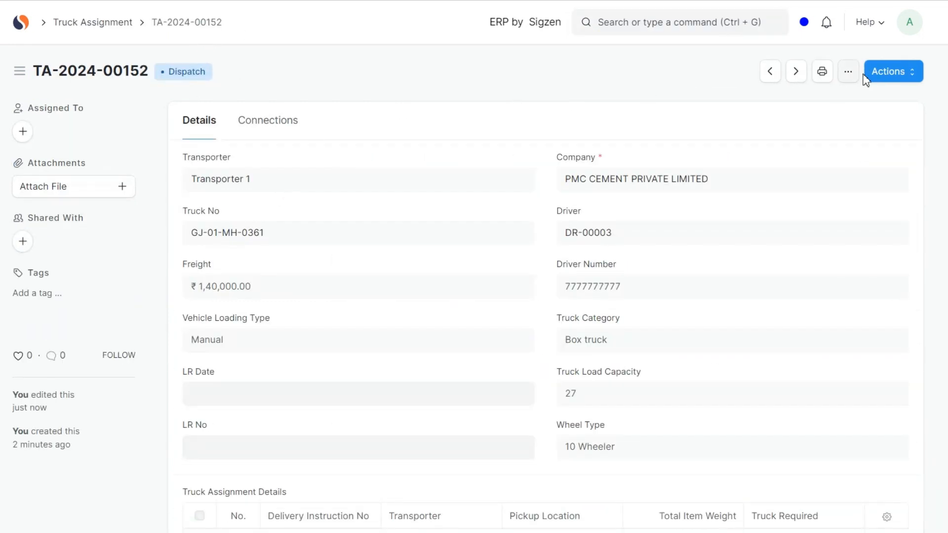
{"action": "left_click", "coordinate": [882, 83]}
{"action": "left_click", "coordinate": [818, 112]}
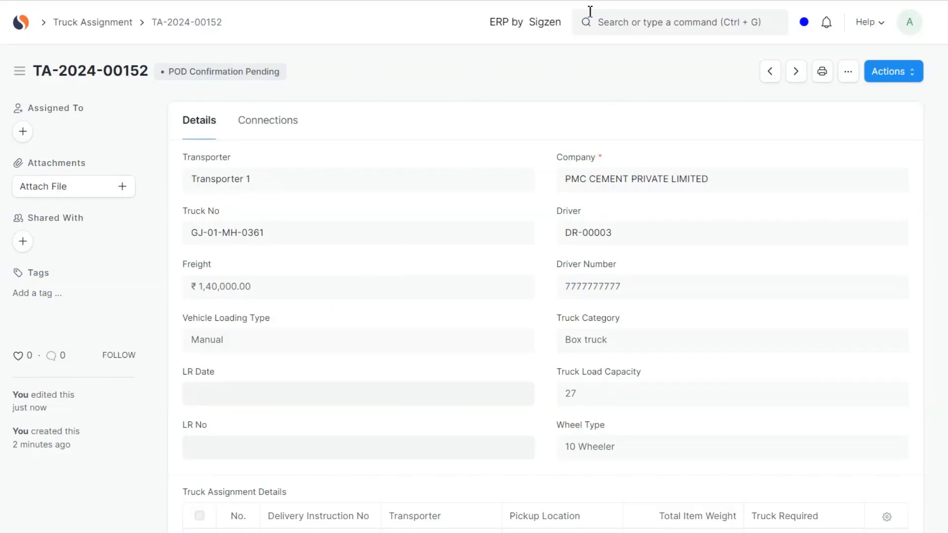
- Open the Sales Order list through a search for "sales o"
{"action": "left_click", "coordinate": [647, 24]}
{"action": "type", "text": "sales o"}
{"action": "key", "text": "Return"}
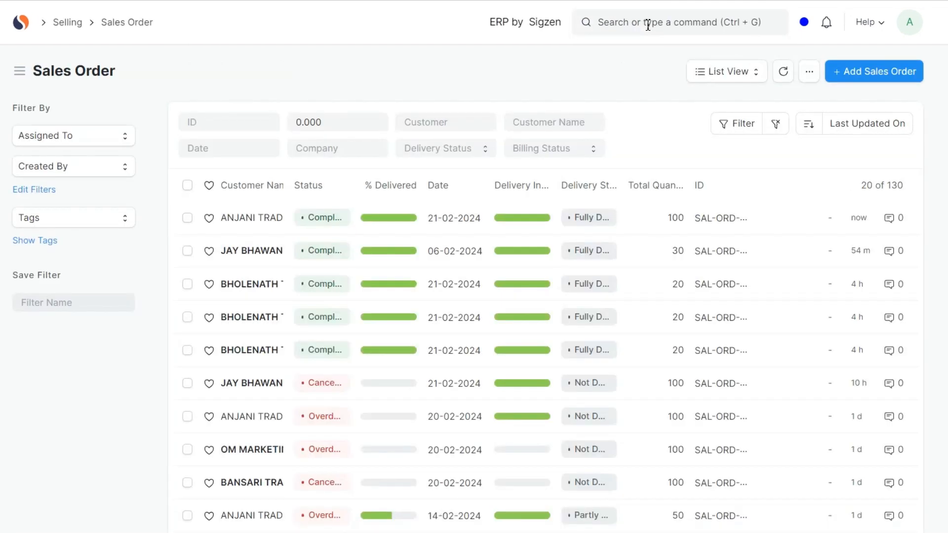